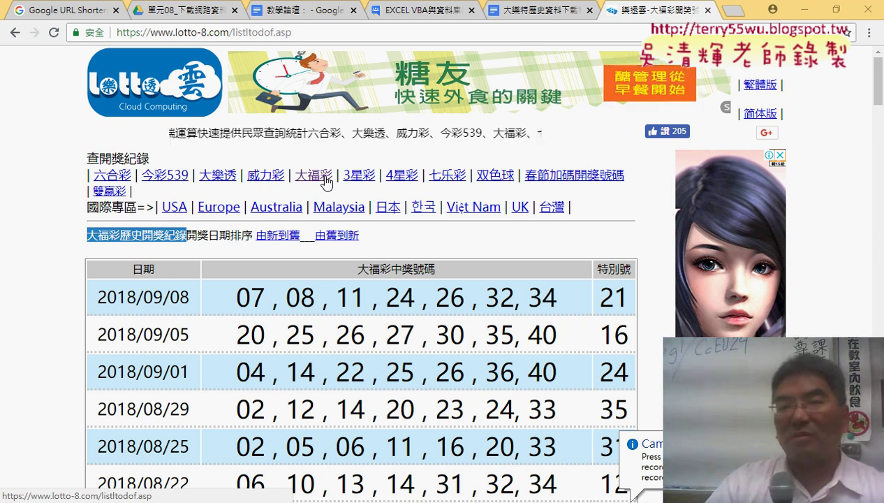
Scroll through the 大福彩 draw table, return to the top, and open the 大樂透 results page.
scroll(116, 402, "down", 4)
scroll(116, 401, "down", 5)
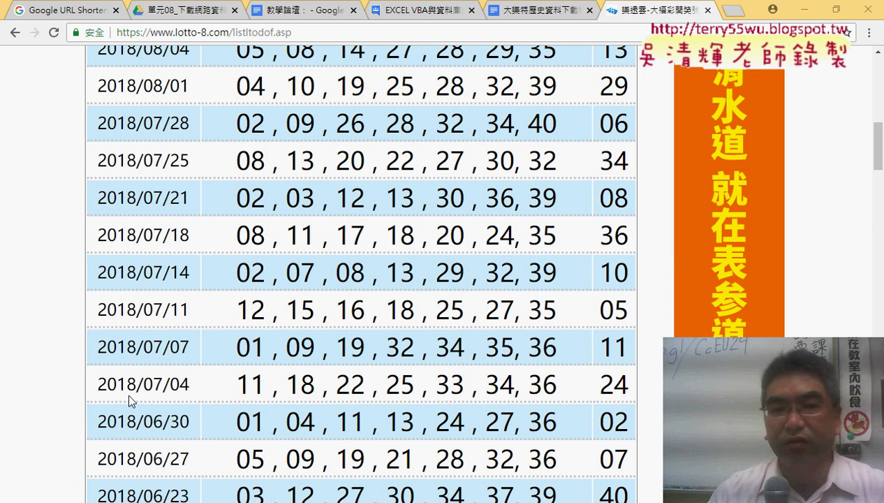
scroll(127, 391, "down", 6)
scroll(127, 391, "down", 7)
scroll(137, 406, "down", 8)
scroll(137, 406, "down", 7)
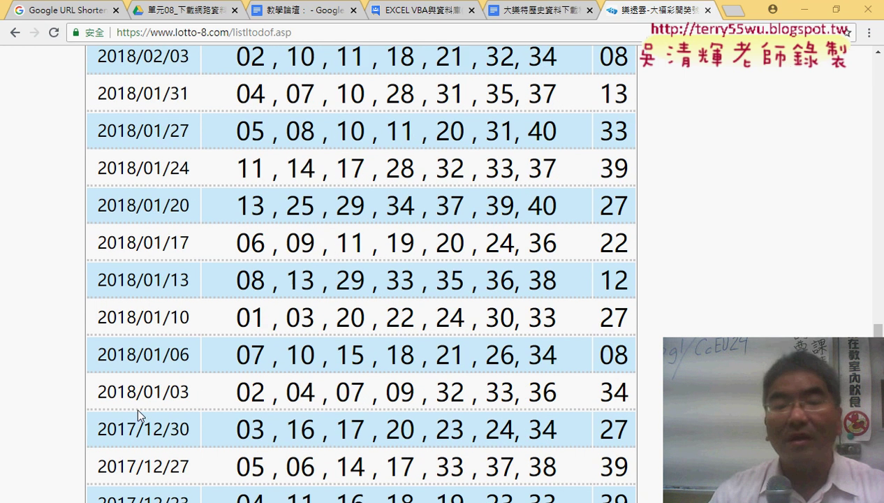
scroll(138, 406, "down", 8)
scroll(140, 412, "down", 5)
scroll(147, 426, "down", 3)
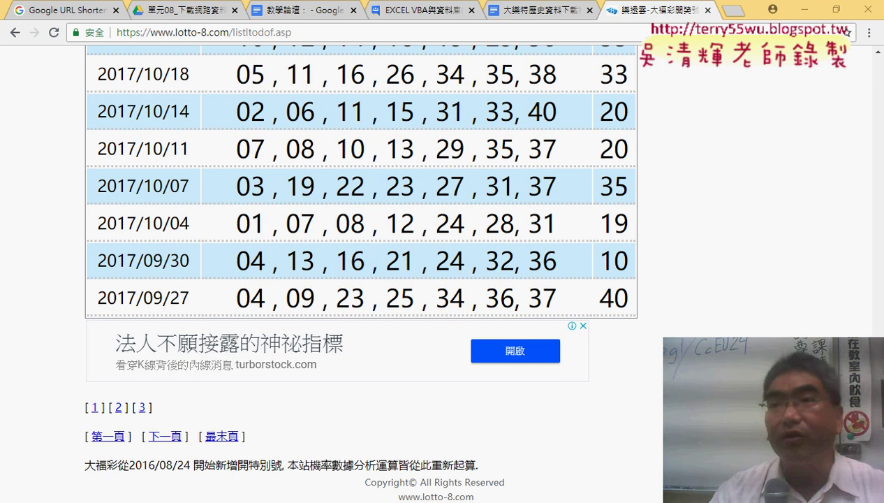
left_click_drag(877, 475, 879, 46)
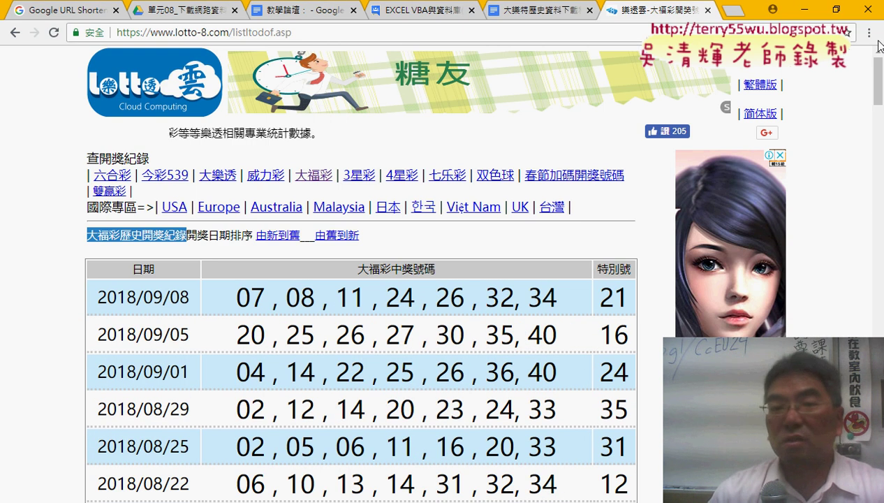
left_click(216, 179)
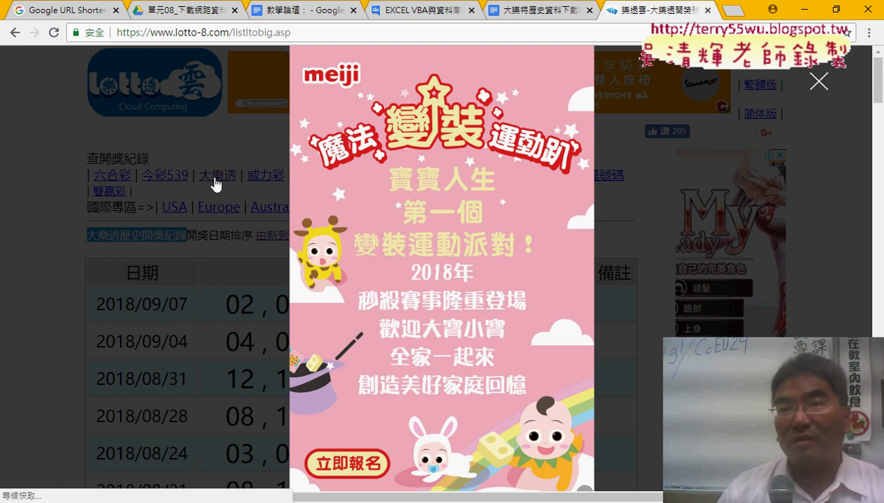
Dismiss the ad, reload page 1 newest-first, then highlight the page number in the indexpage=2 address.
left_click(819, 81)
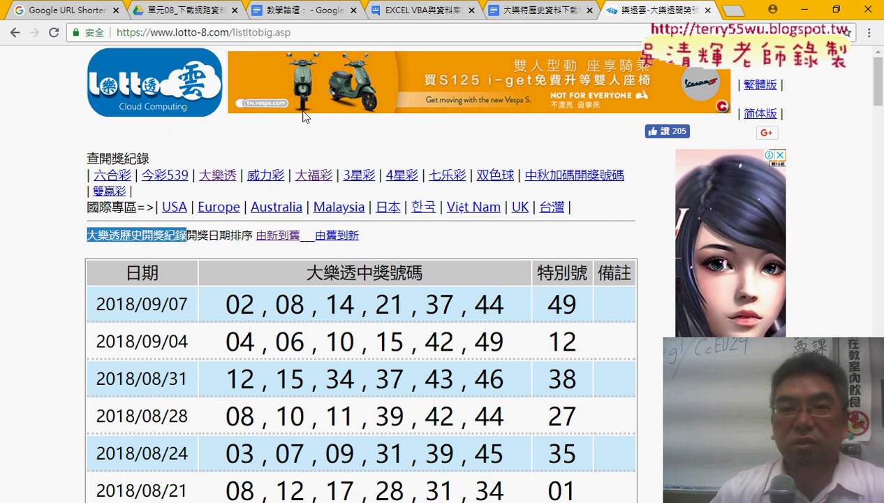
left_click_drag(877, 80, 878, 475)
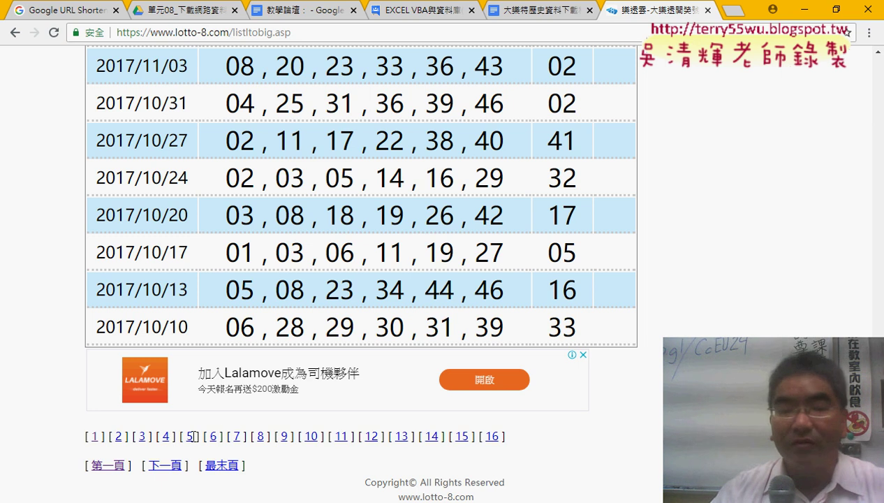
left_click(96, 436)
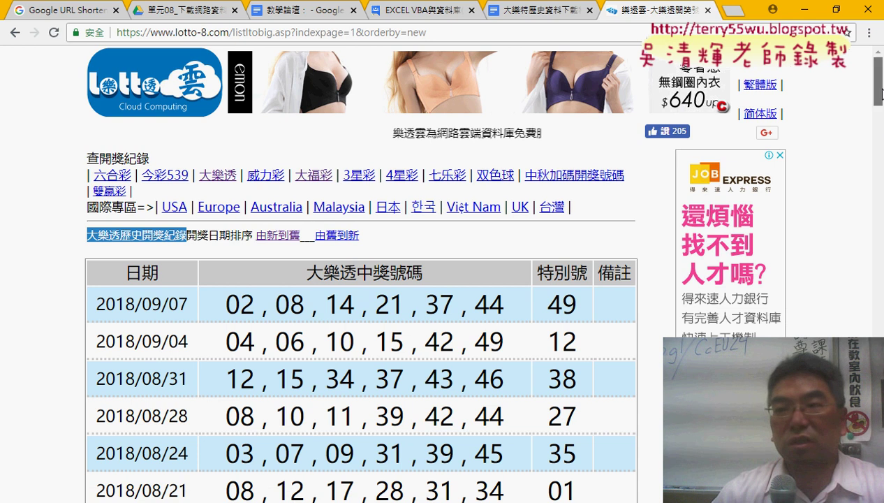
left_click_drag(881, 94, 878, 489)
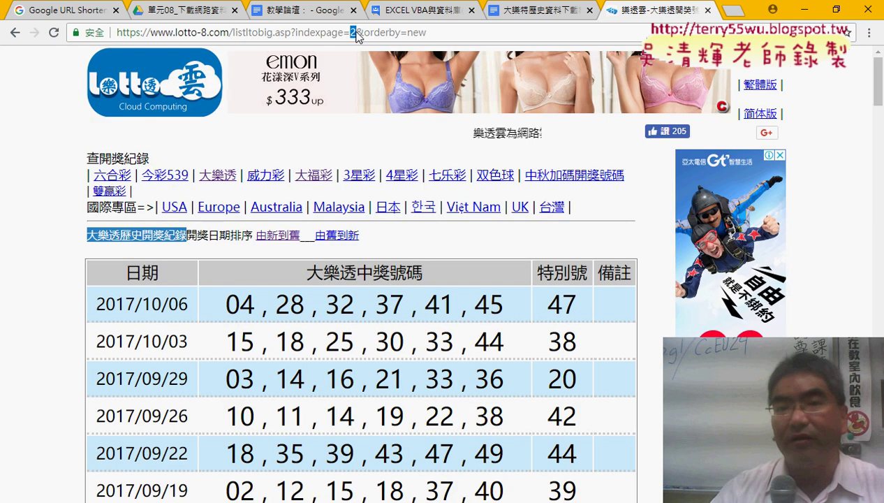
double_click(353, 32)
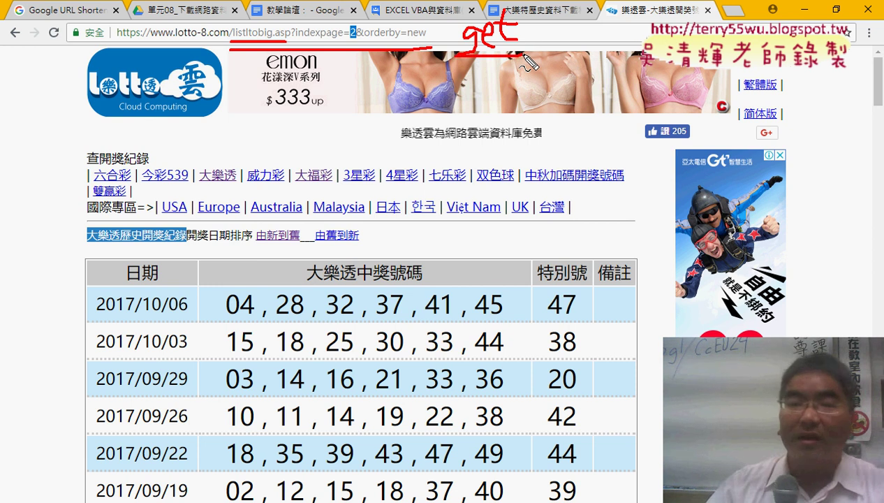
Test the results address without its indexpage/orderby query part.
key("Escape")
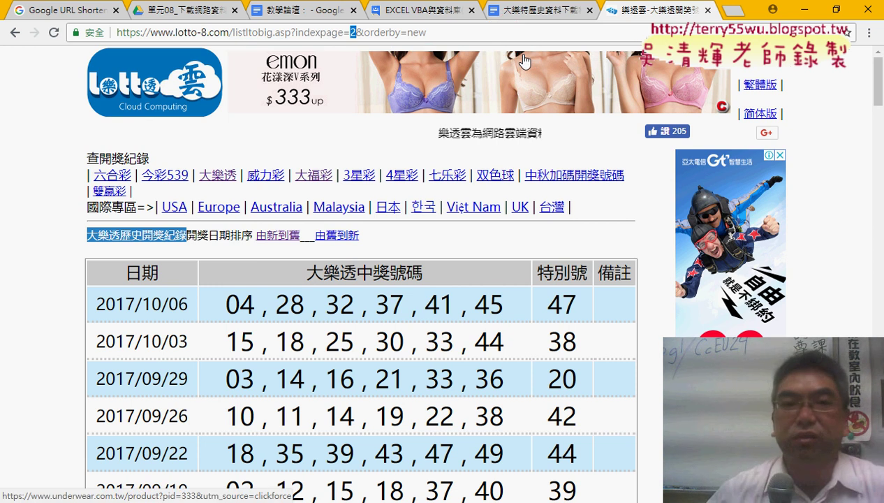
left_click_drag(291, 33, 471, 34)
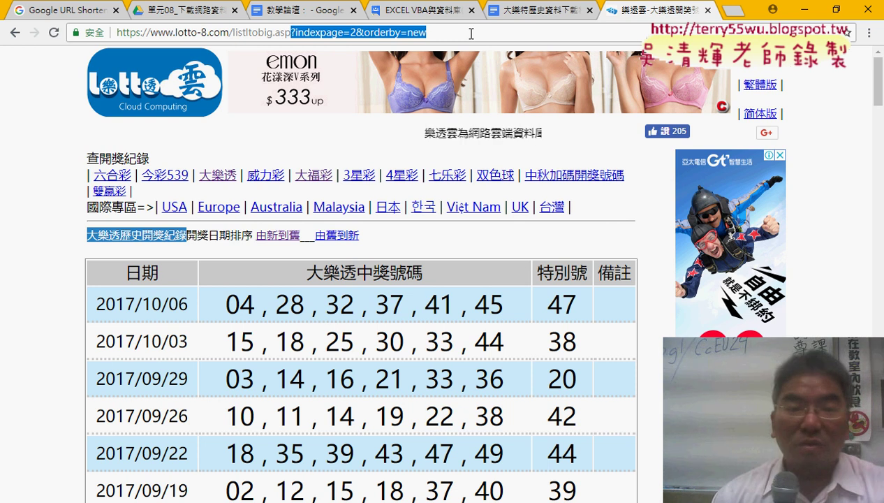
left_click(217, 180)
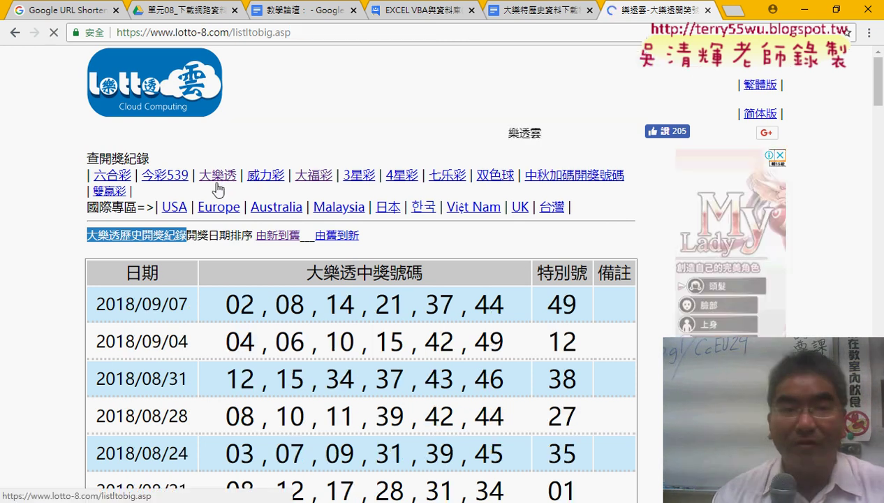
Go back to the indexpage=1&orderby=new results page, copy its address, and switch to Excel.
left_click(15, 32)
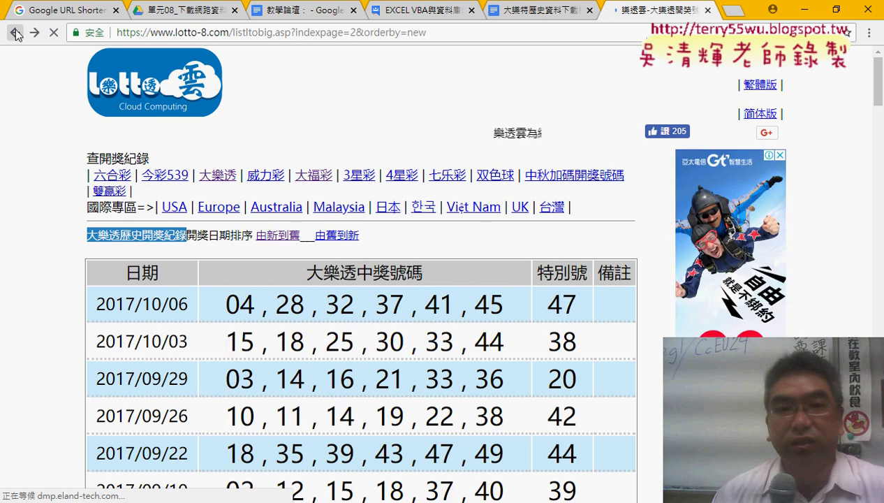
left_click(14, 32)
left_click(307, 32)
right_click(440, 33)
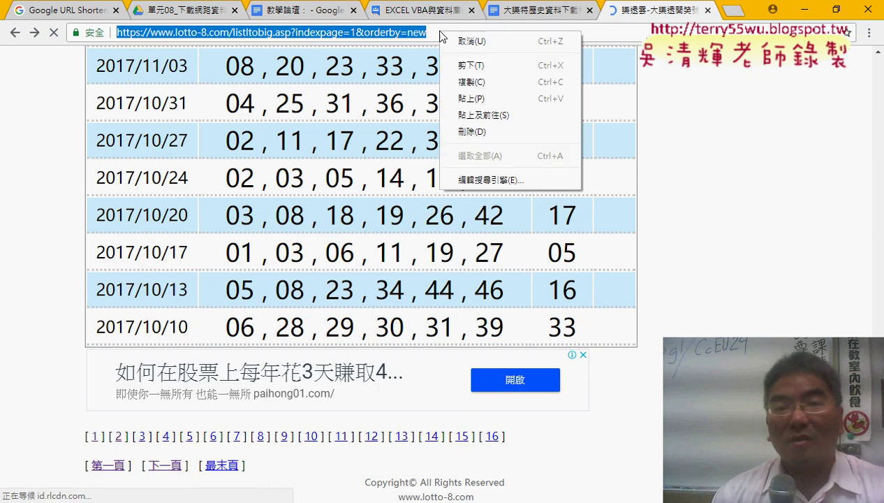
left_click(472, 83)
key("alt+Tab")
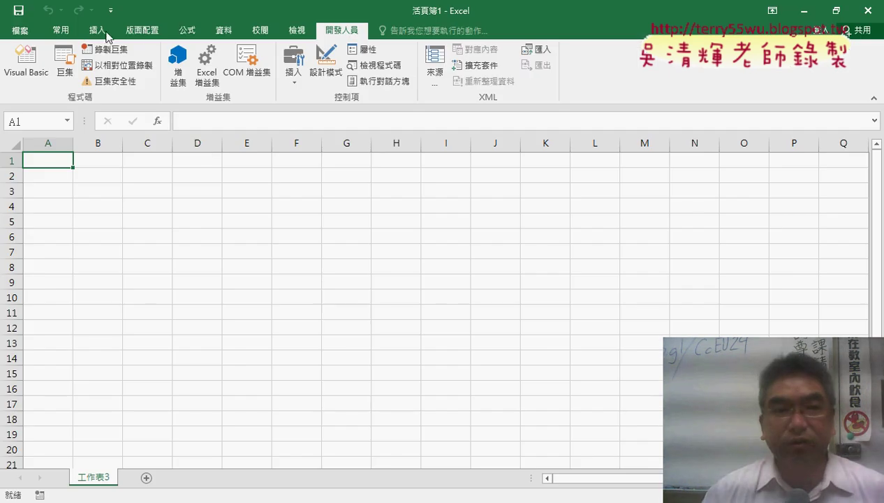
Record macro 巨集1, replacing the existing one, and launch the 從 Web query.
left_click(105, 49)
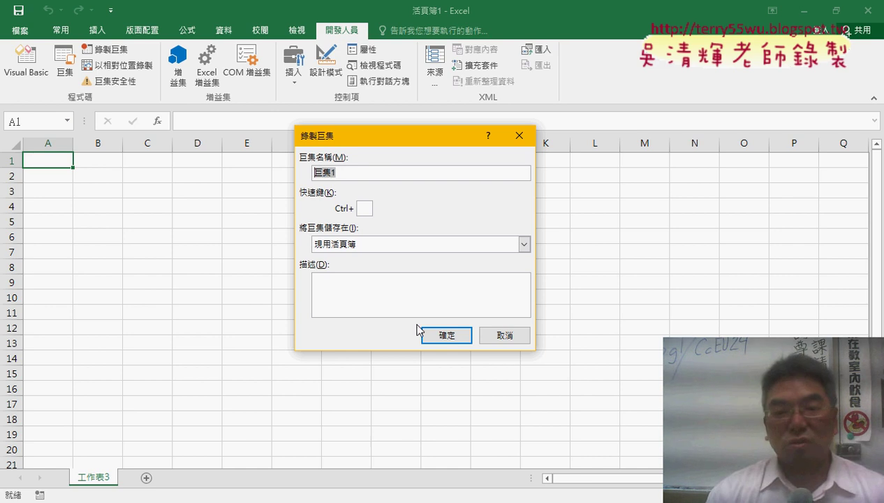
left_click(446, 335)
left_click(383, 295)
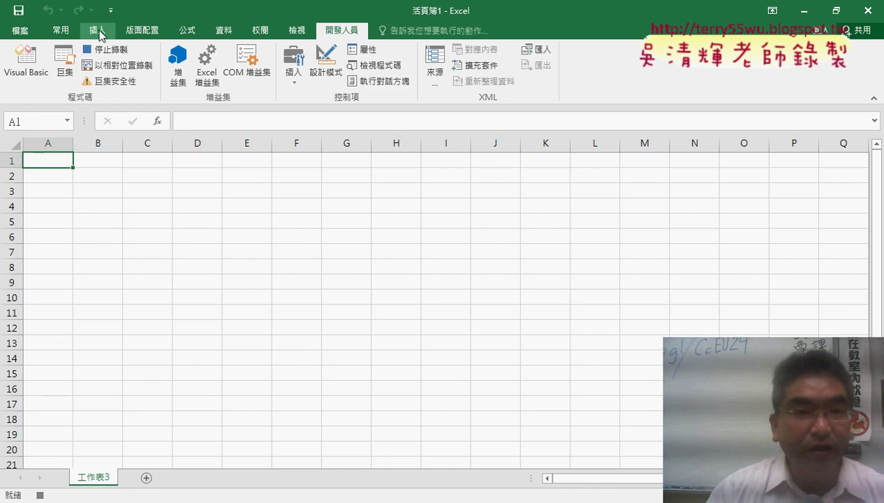
left_click(222, 30)
left_click(52, 65)
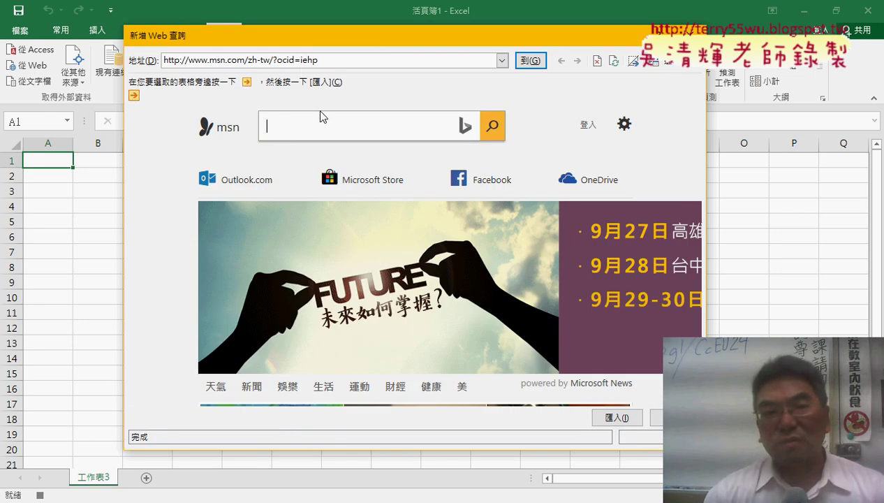
Replace the MSN address with the copied listltobig.asp?indexpage=1&orderby=new URL.
left_click_drag(335, 62, 138, 63)
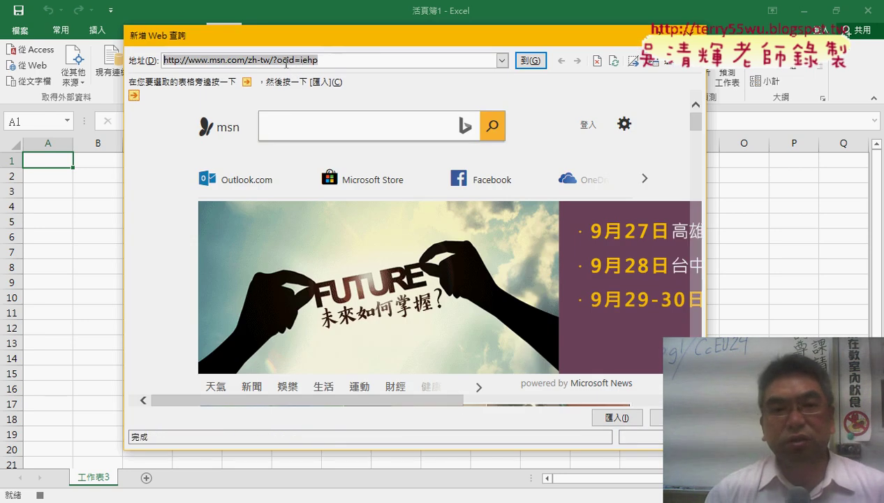
right_click(307, 63)
left_click(317, 102)
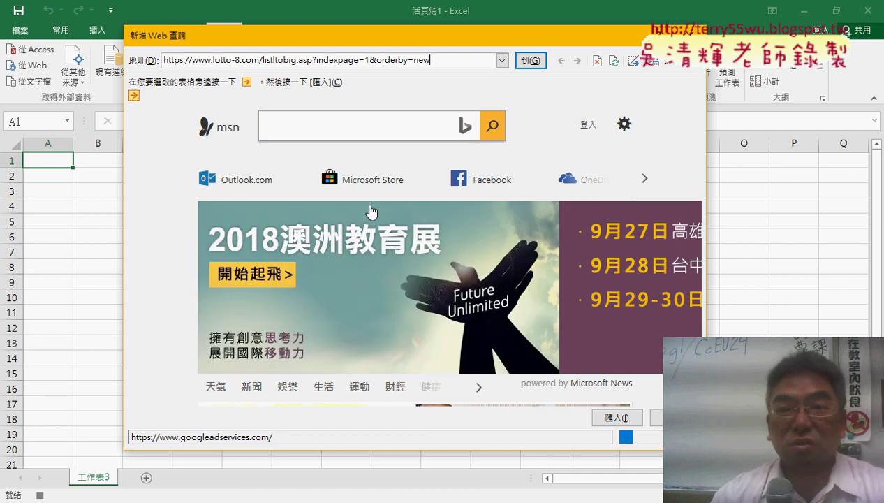
Load the lotto-8.com page, answering 是(Y) to every script error, and scroll the preview left.
left_click(530, 60)
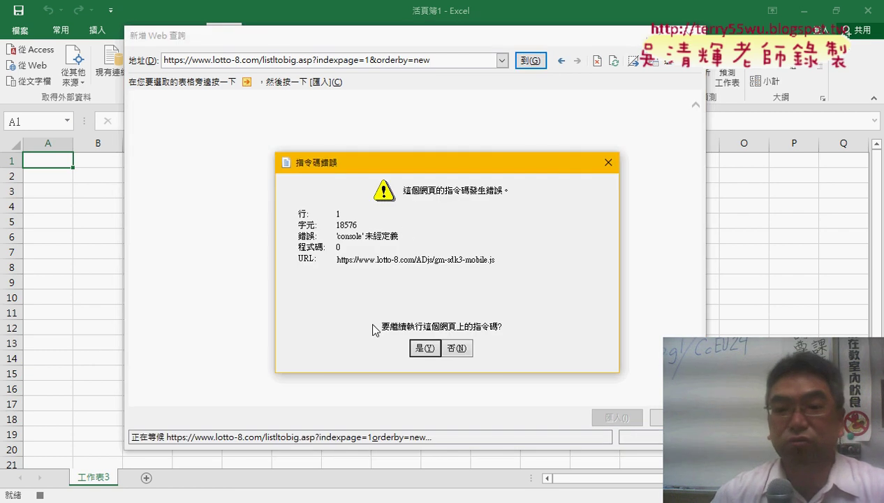
left_click(428, 349)
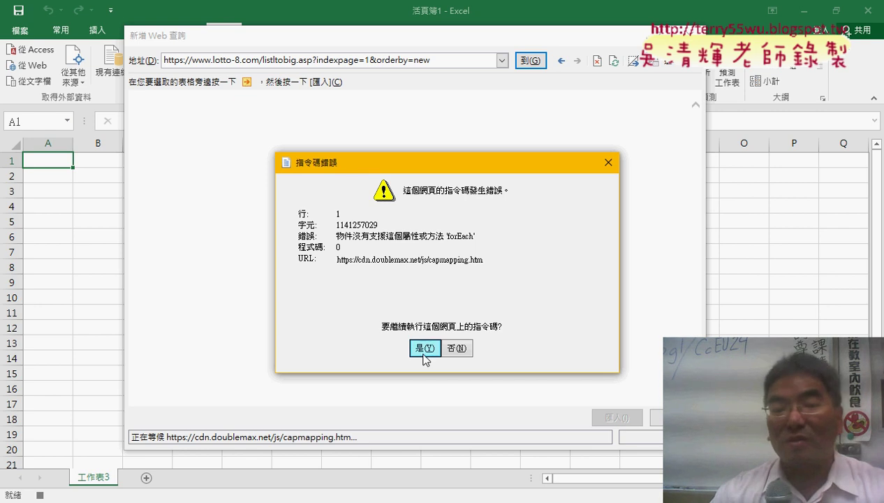
left_click(424, 353)
left_click(424, 354)
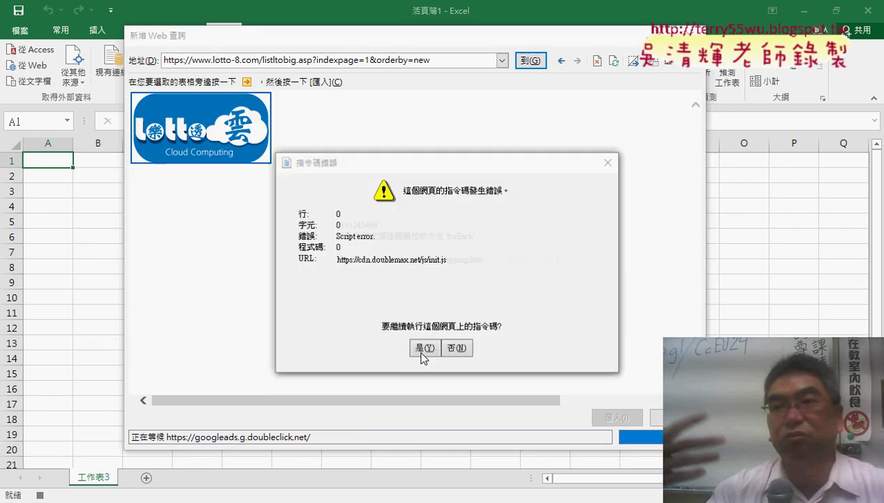
left_click(423, 347)
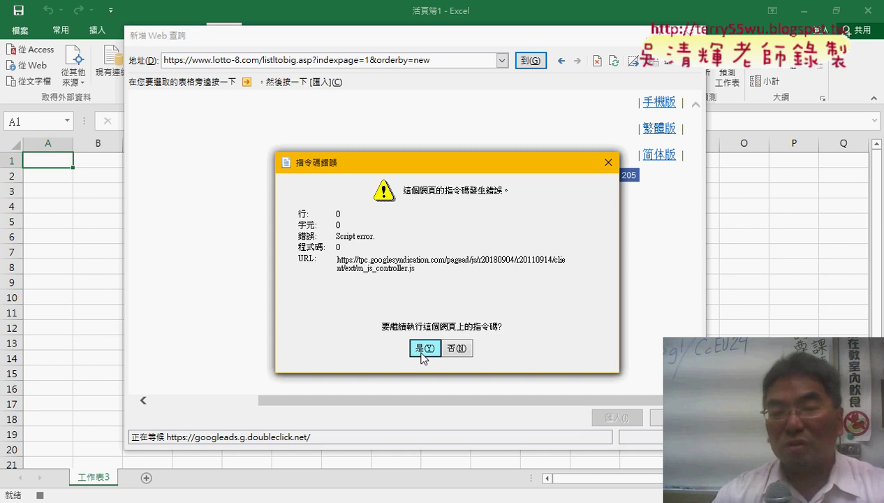
double_click(411, 268)
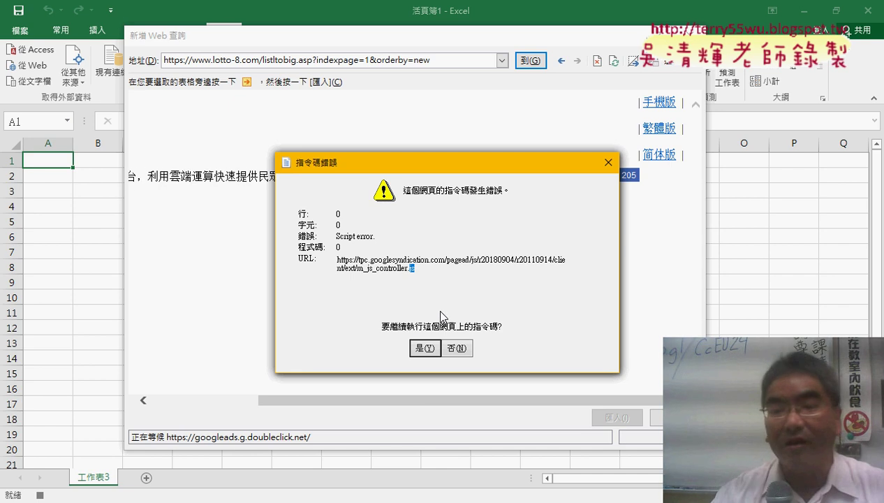
left_click(428, 348)
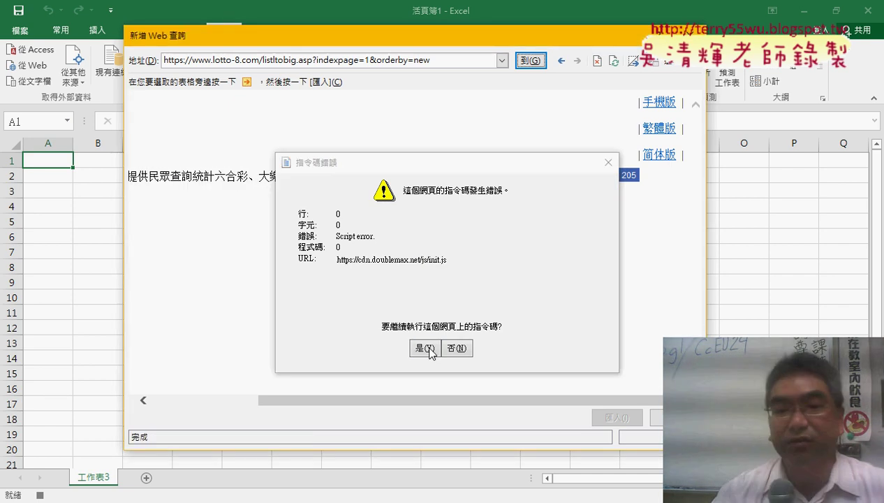
left_click(427, 348)
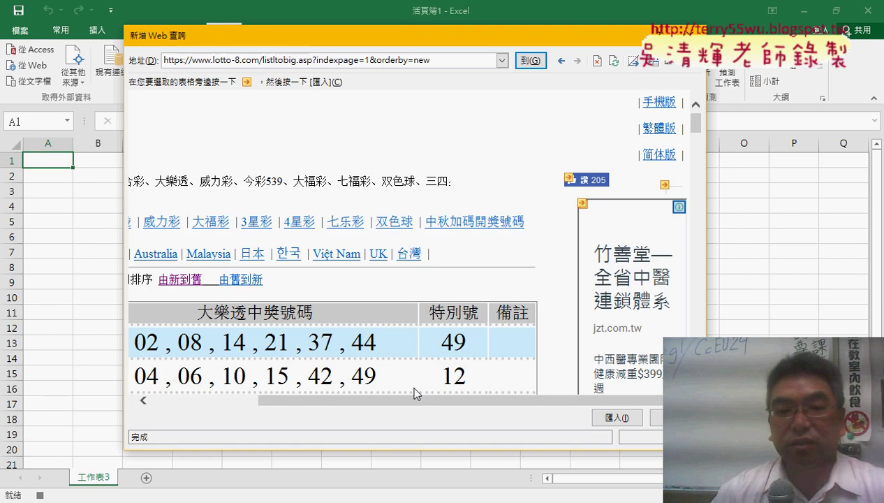
left_click_drag(415, 398, 210, 397)
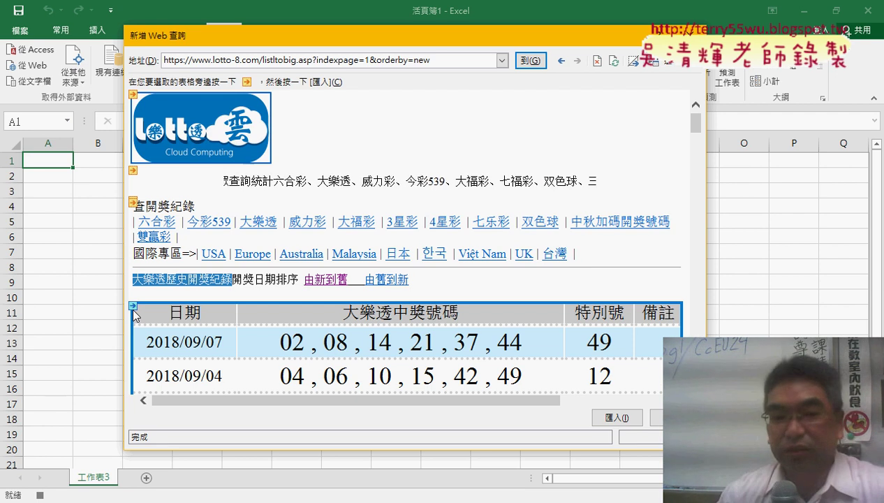
Import the 大樂透 draw table into 工作表3 at cell $A$1.
left_click(133, 307)
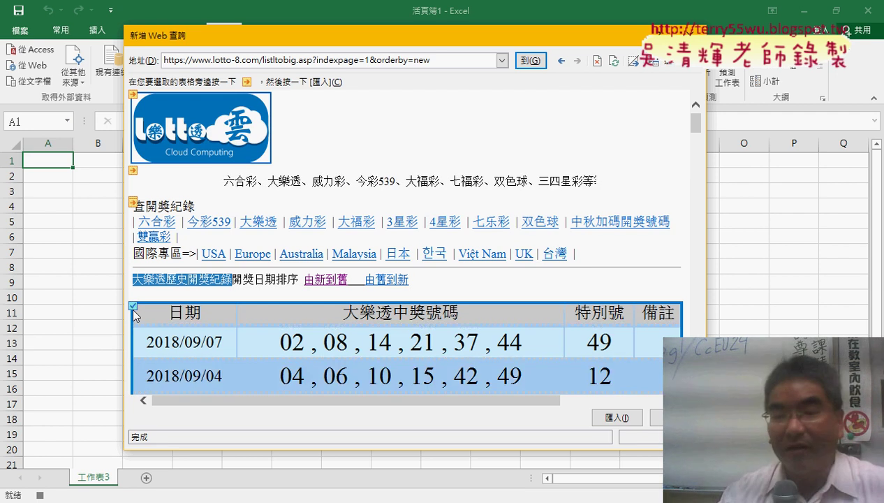
left_click(612, 415)
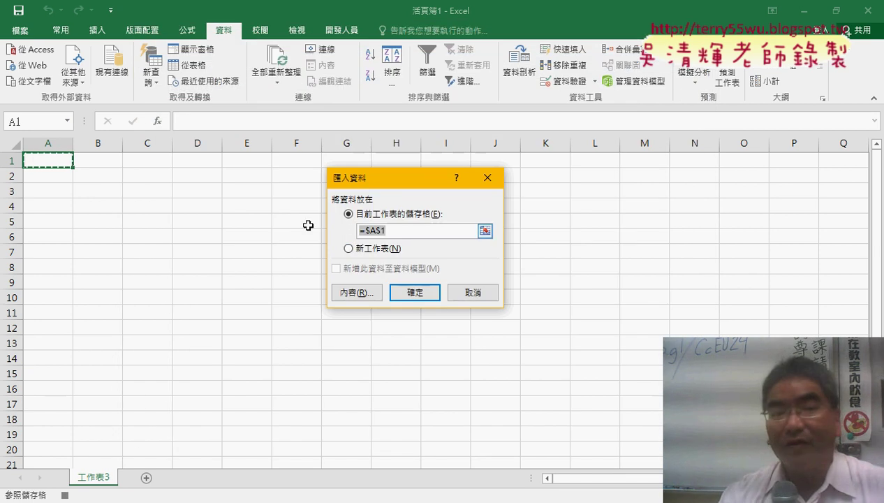
left_click(49, 160)
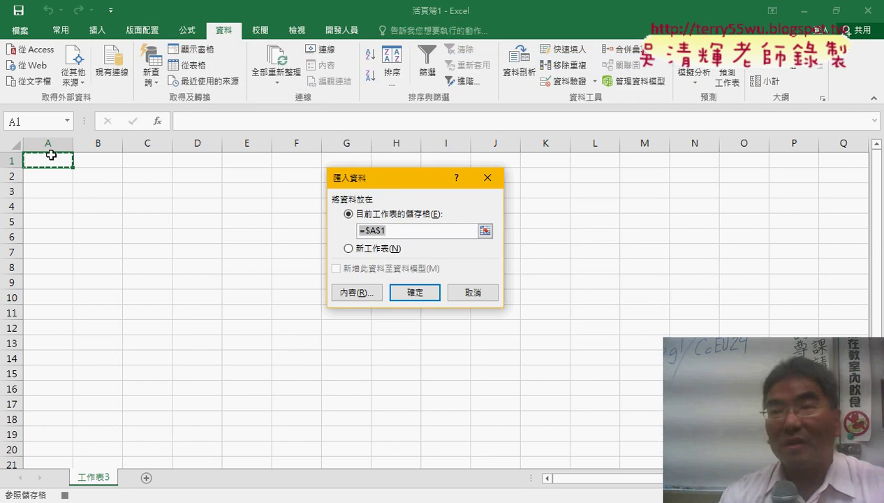
left_click(409, 293)
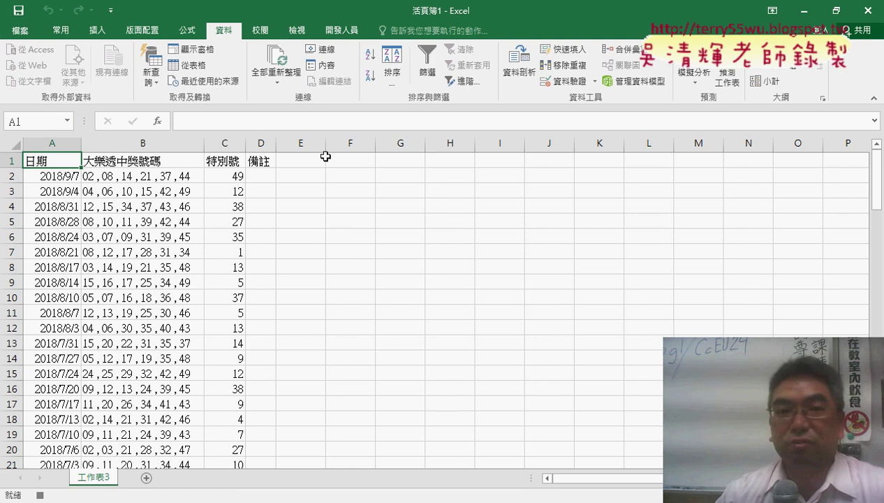
left_click(341, 30)
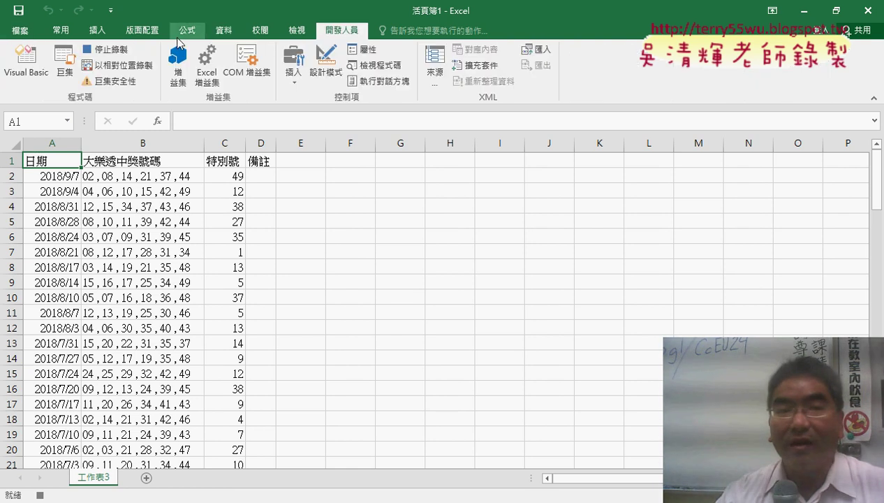
Open macro 巨集1 in the VBA editor and delete its comment lines.
left_click(64, 66)
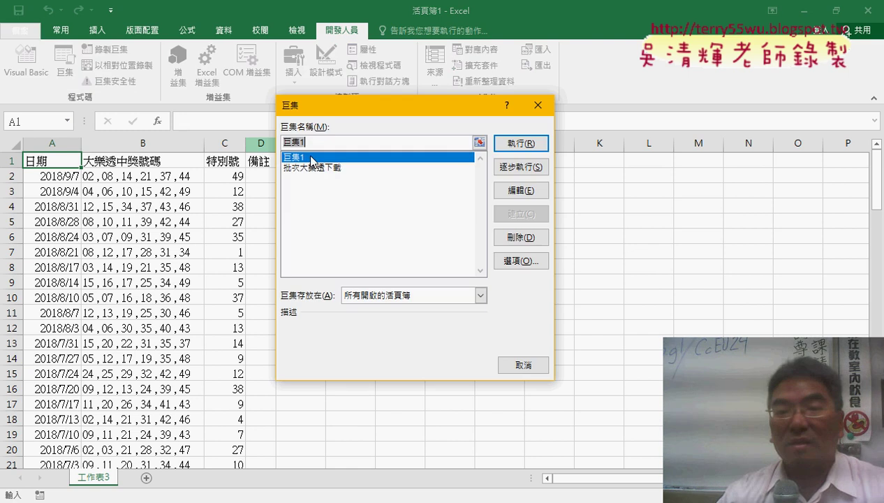
left_click(515, 190)
left_click(187, 137)
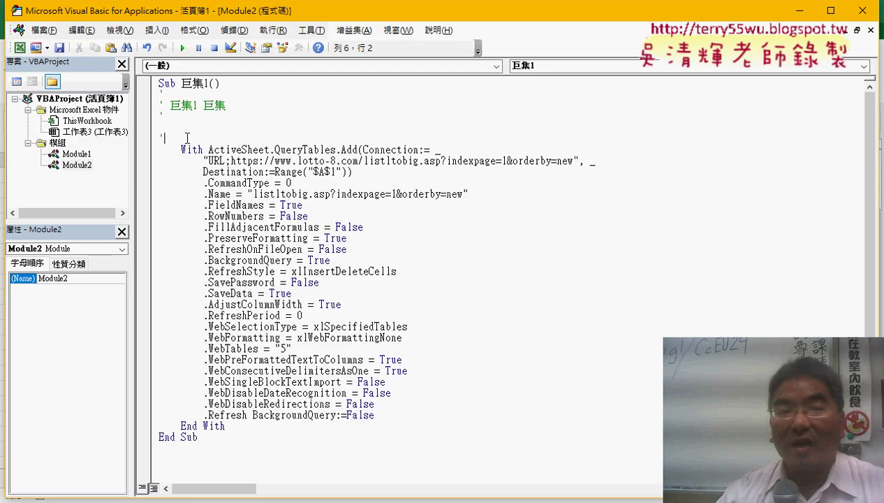
left_click_drag(187, 138, 159, 93)
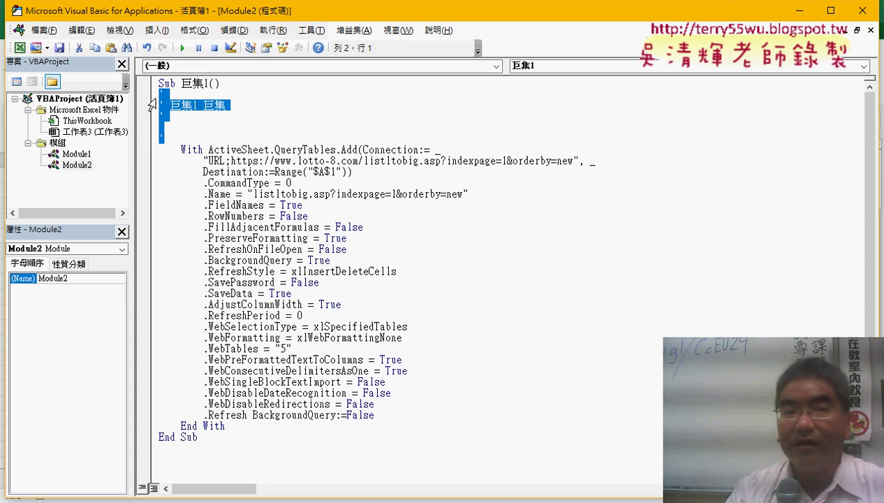
key("Delete")
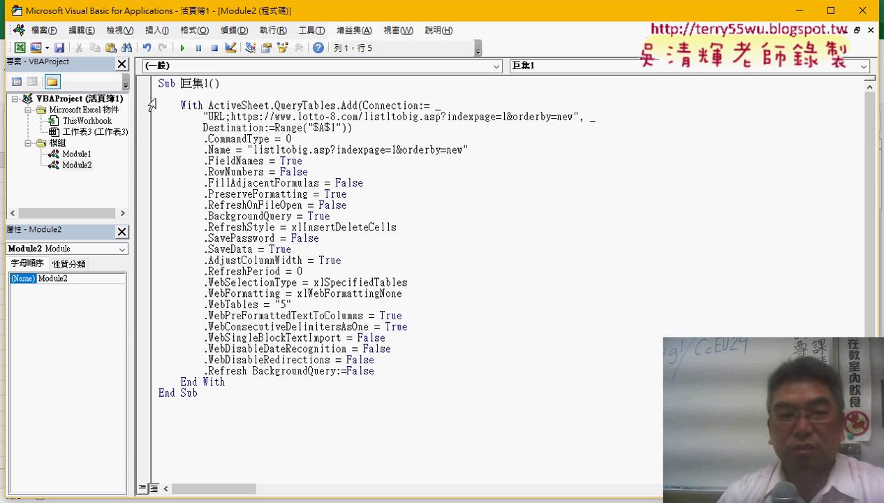
Rename the macro 批次大樂透下載1 using Module1's name, and indent the line under the header.
double_click(78, 156)
left_click(180, 83)
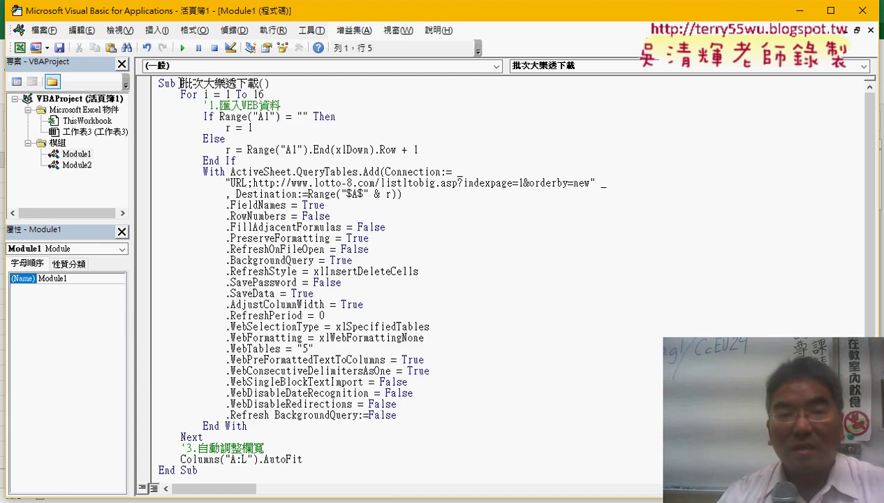
left_click_drag(180, 82, 256, 84)
right_click(246, 84)
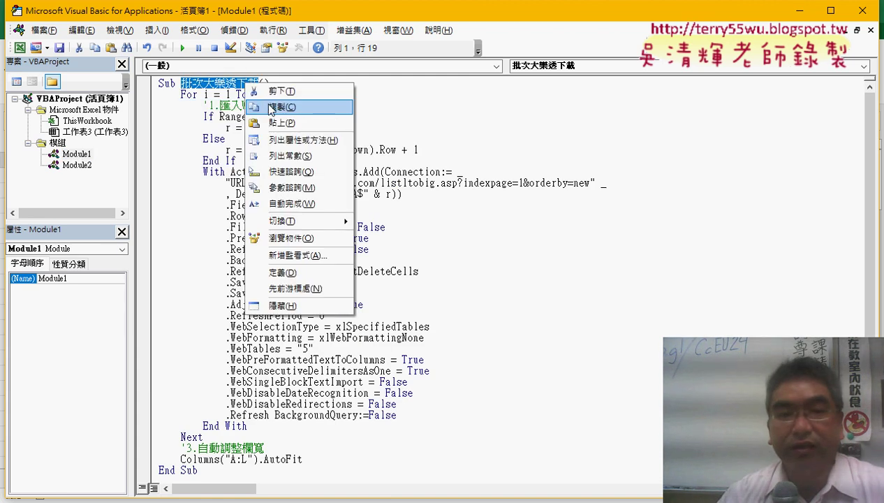
left_click(271, 107)
double_click(77, 165)
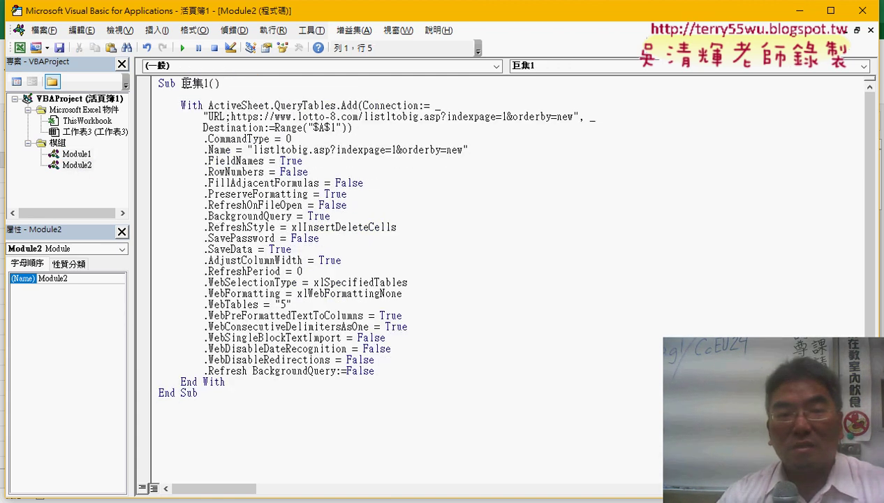
left_click_drag(180, 83, 207, 83)
key("ctrl+v")
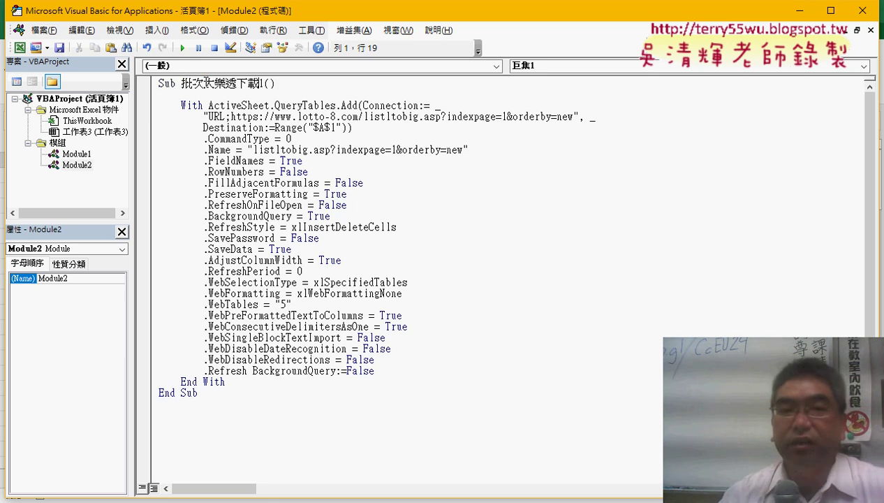
left_click(309, 93)
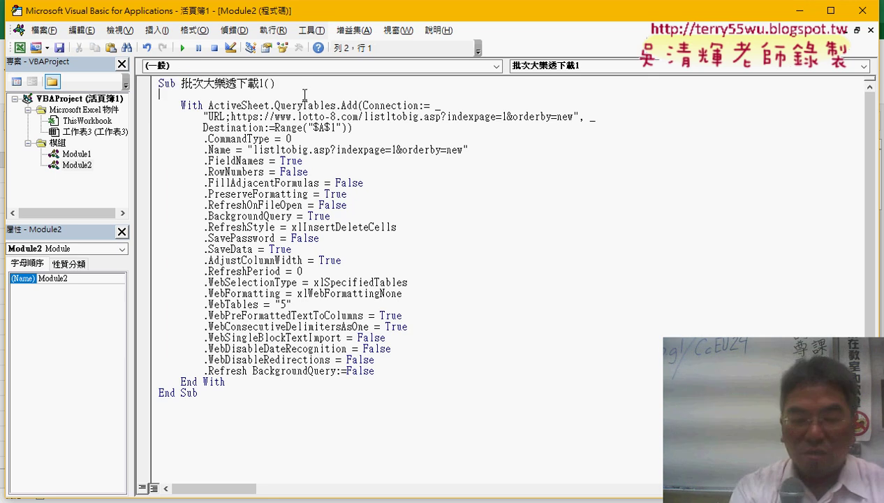
key("Tab")
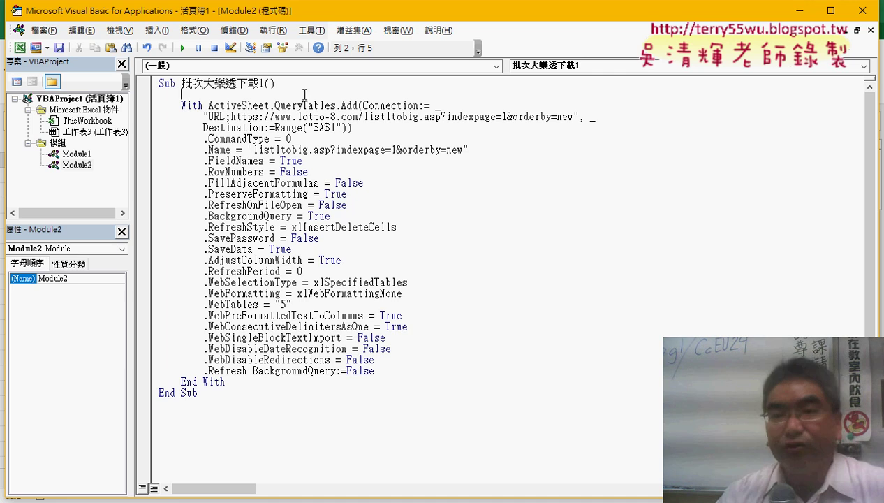
Locate the URL's page number 1 and the row number in the $A$1 destination.
double_click(504, 116)
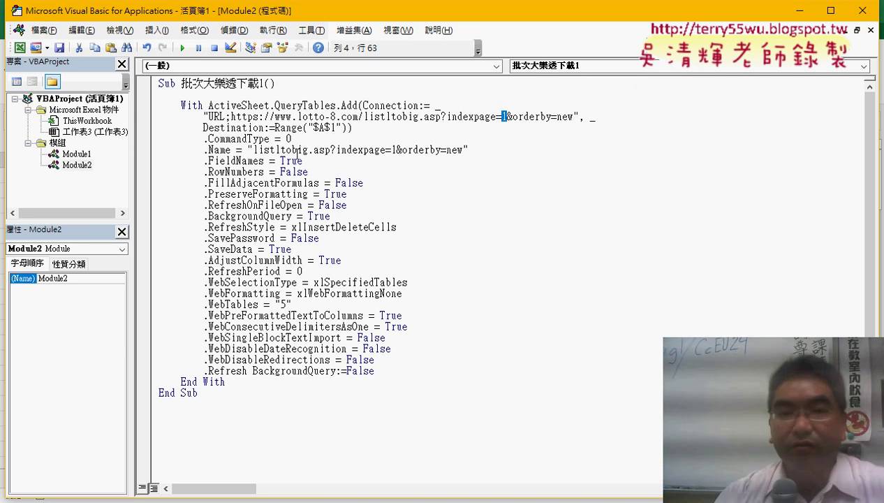
left_click_drag(309, 128, 342, 128)
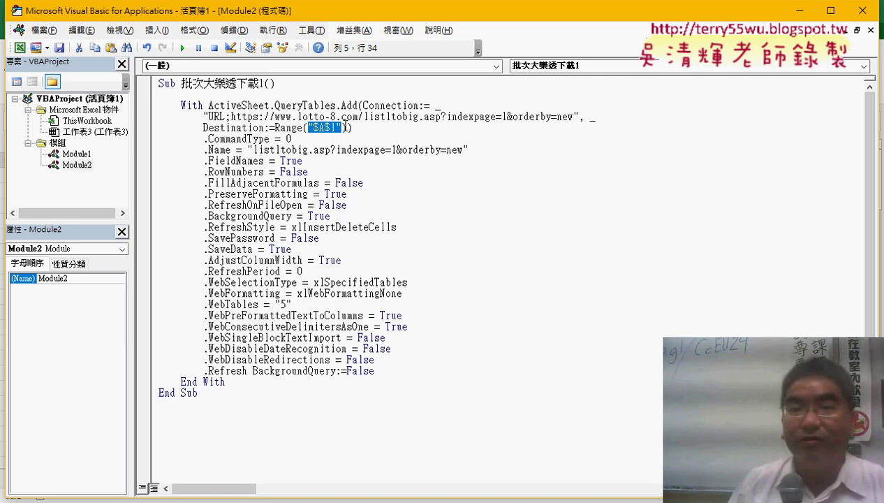
left_click(338, 127)
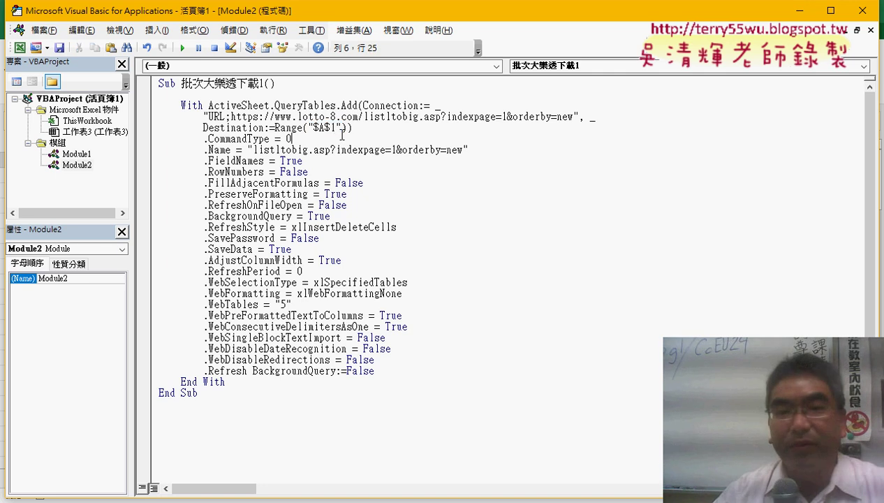
key("shift+Left")
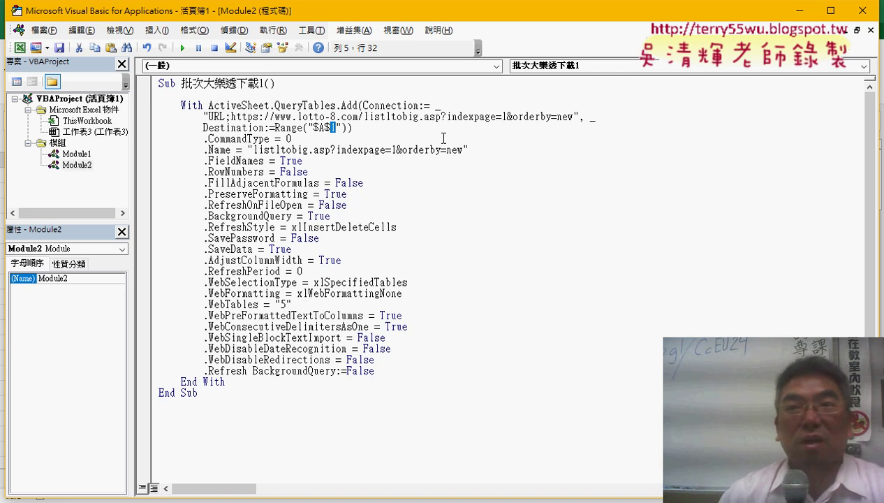
left_click(342, 92)
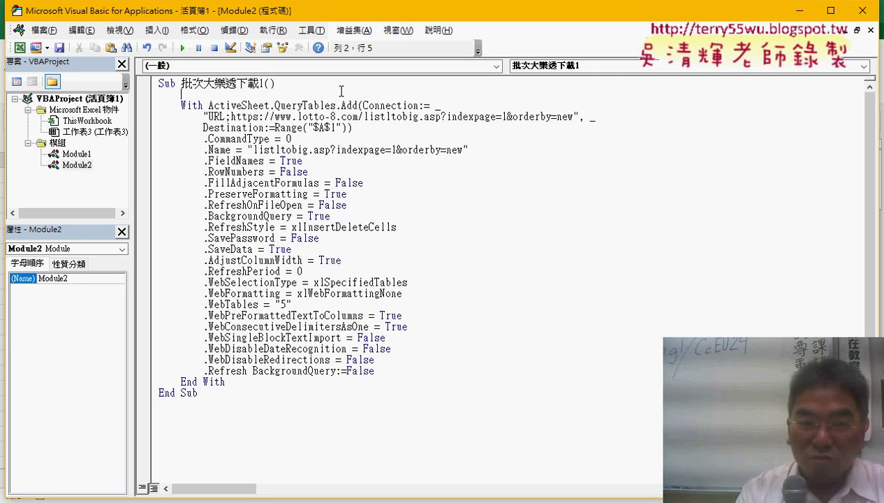
type("ㄈ")
Add a For i = 1 To 16 … Next loop under the macro header.
key("BackSpace")
type("fo")
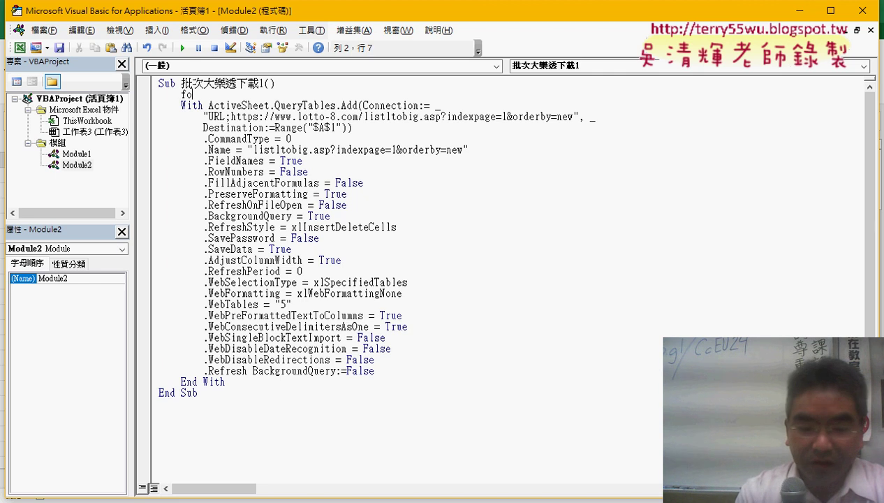
type("r i=")
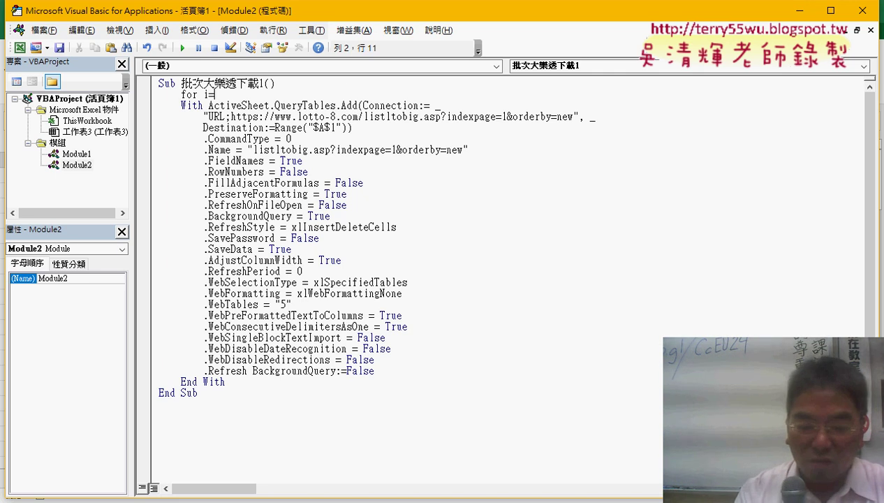
type("1 to 1")
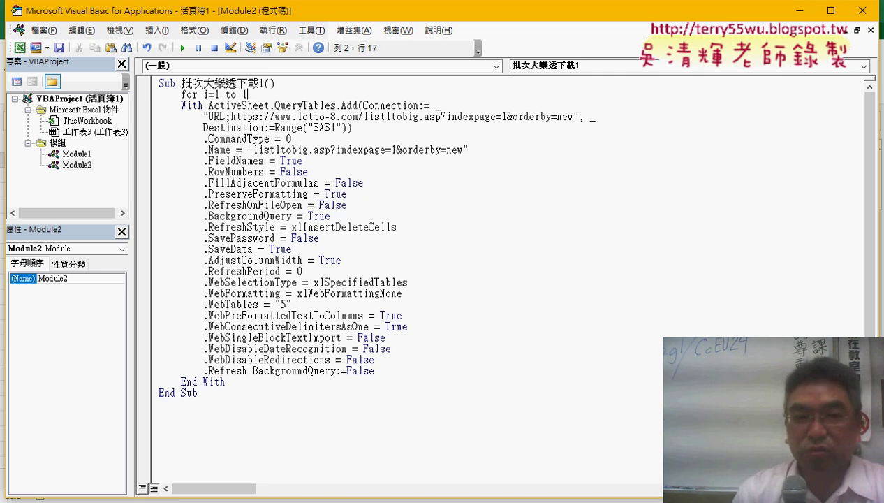
type("6")
key("Return")
key("Return")
type("nex")
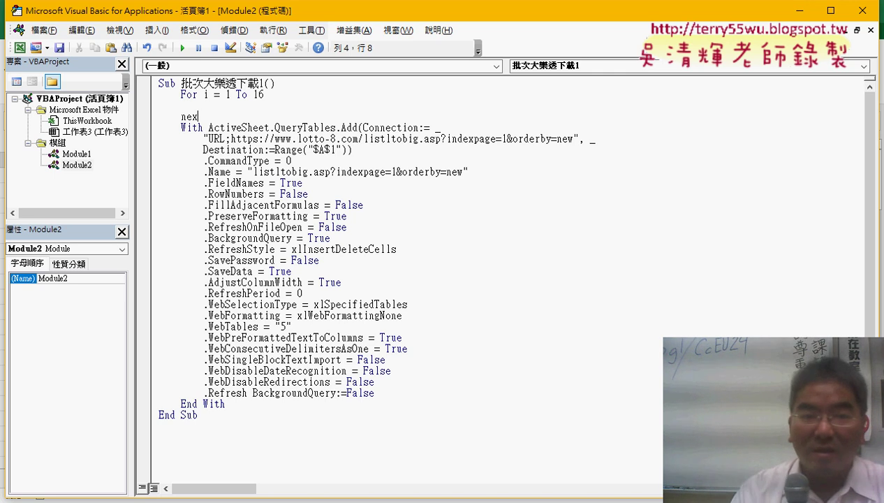
type("t")
key("Up")
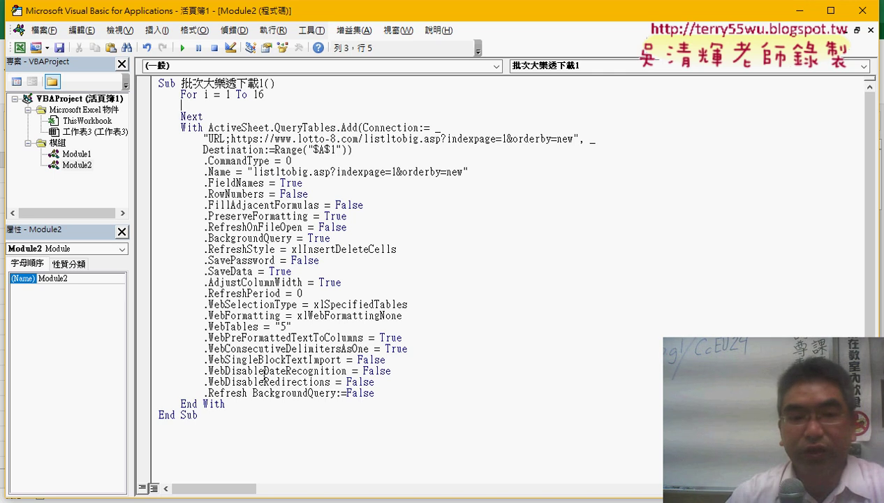
Move the With…End With import block inside the loop and indent it.
left_click_drag(236, 405, 136, 129)
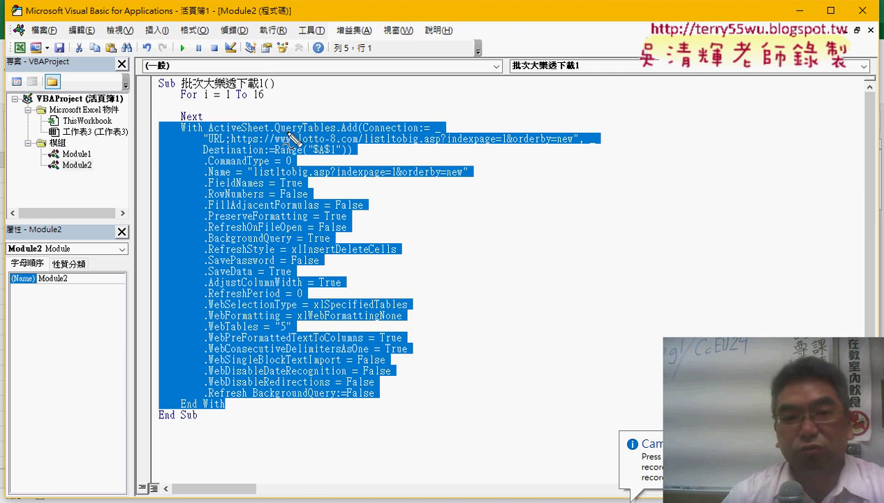
left_click_drag(274, 131, 342, 139)
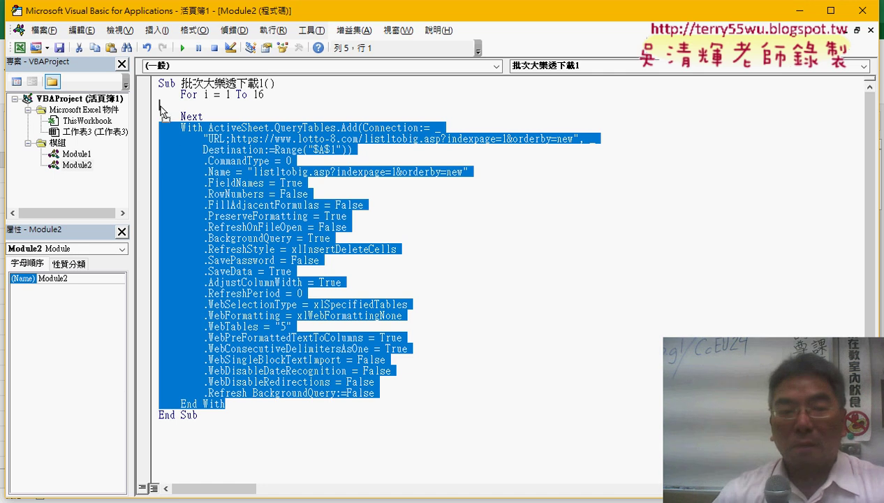
left_click_drag(161, 108, 162, 106)
left_click_drag(228, 381, 137, 106)
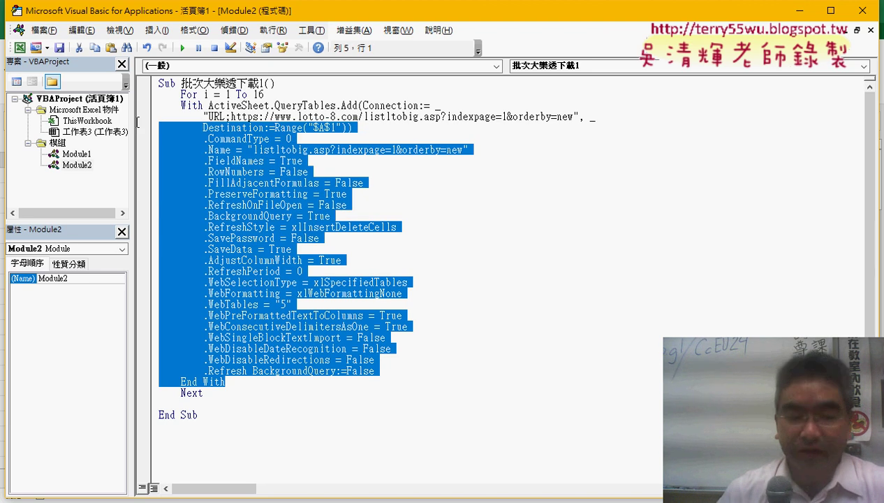
key("Tab")
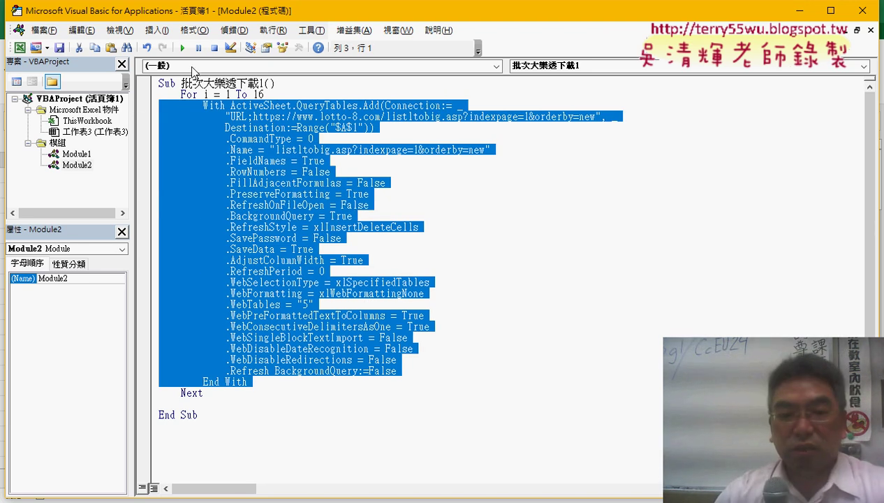
Remove the blank line between Next and End Sub, then select the loop's With block.
left_click(256, 395)
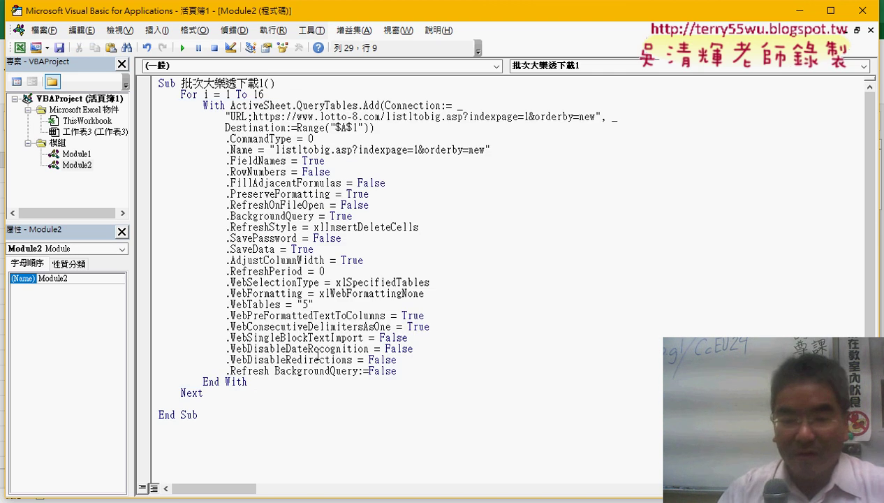
key("Delete")
left_click(190, 95)
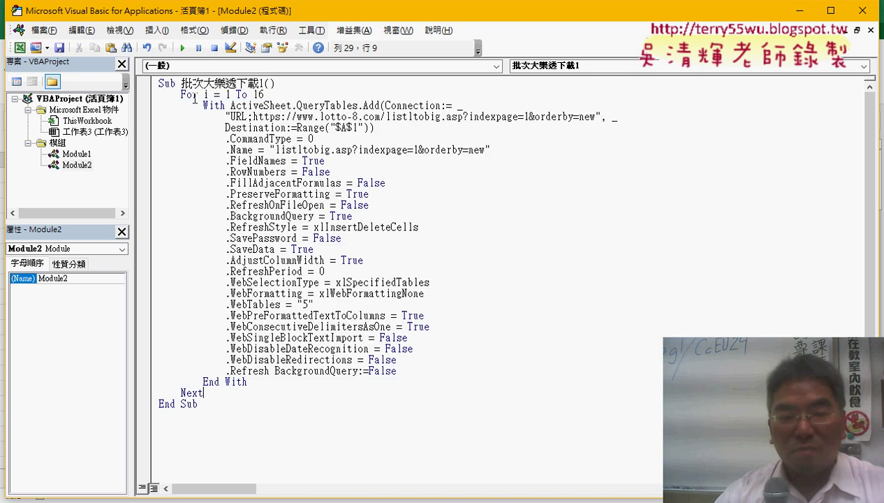
left_click(196, 392)
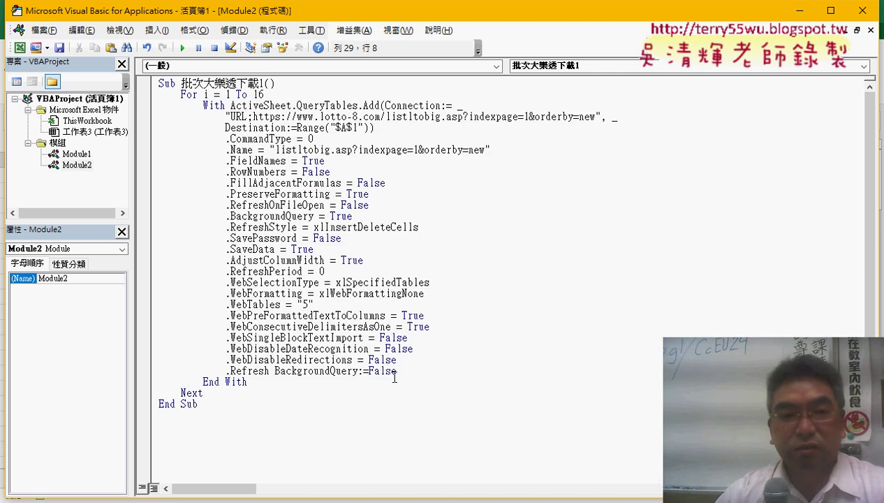
left_click_drag(394, 377, 109, 106)
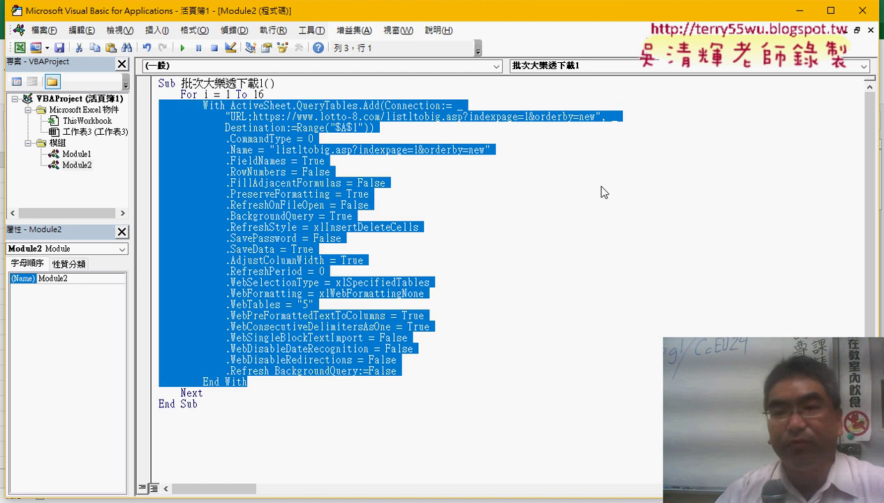
Change the URL to "indexpage=" & i & "&orderby=new" and restore the editor over Excel.
left_click_drag(530, 116, 523, 116)
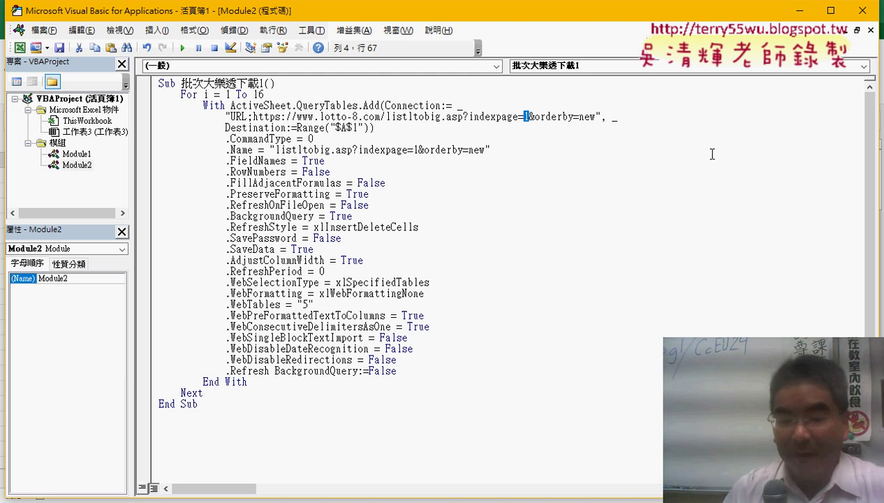
type("\"\"")
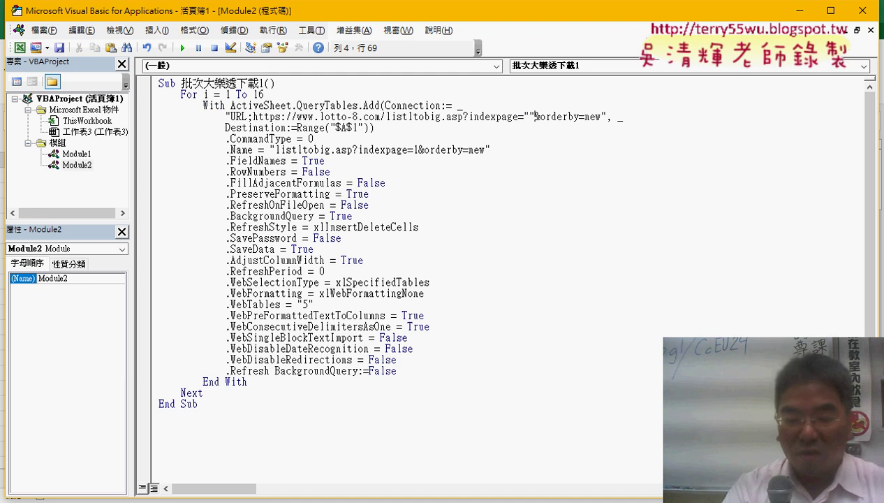
type("&&")
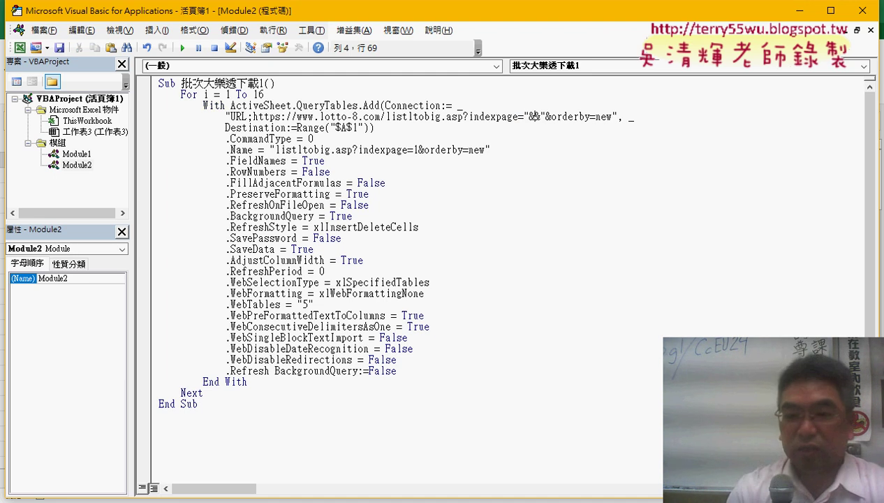
type("i")
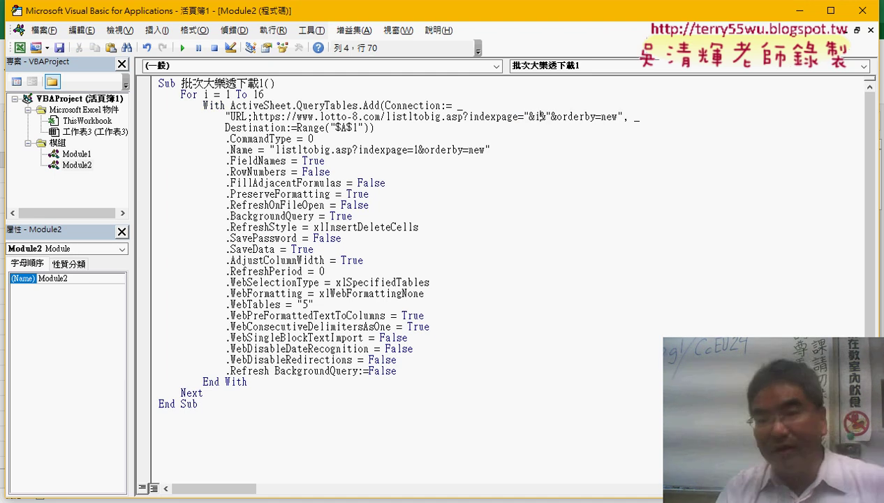
left_click(530, 117)
key("space")
key("Right")
key("space")
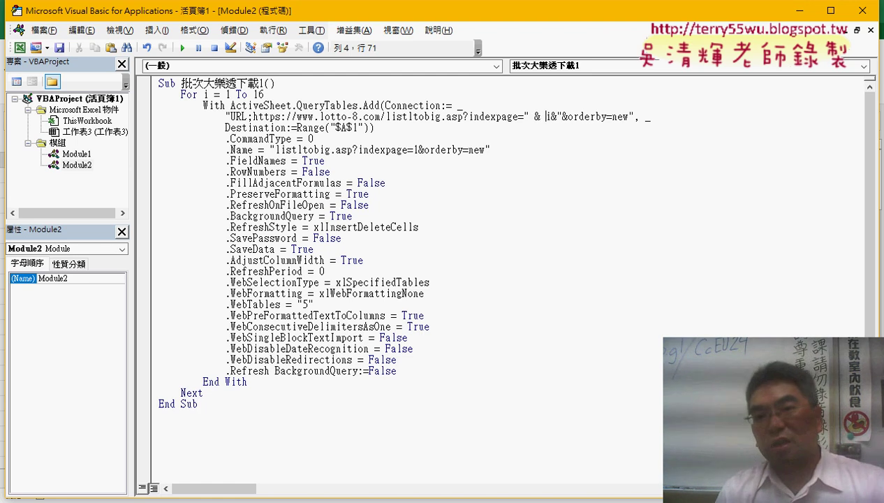
key("Right")
key("space")
key("Right")
key("space")
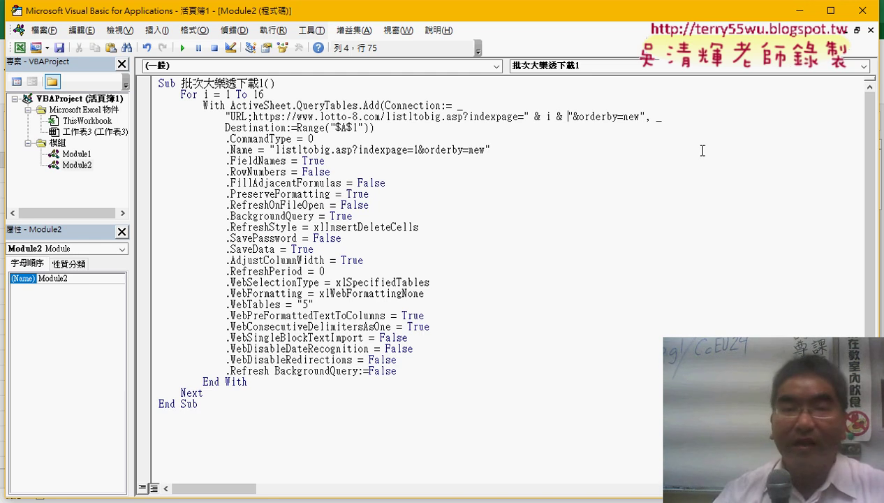
left_click_drag(461, 22, 601, 26)
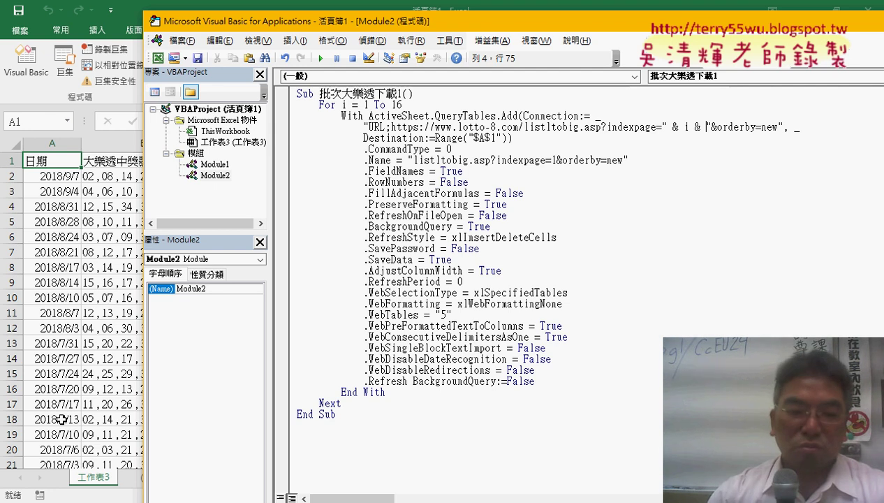
Add a blank sheet, change the loop limit from 16 to 3, and run the macro.
left_click(139, 477)
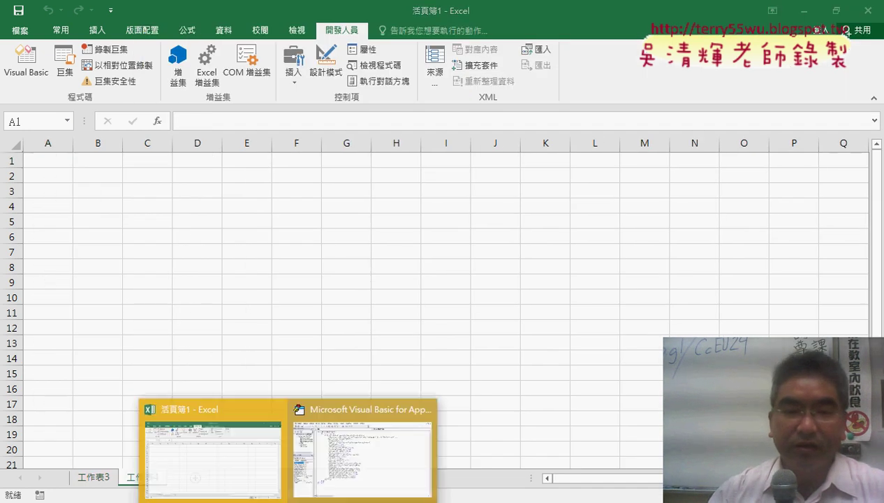
left_click(365, 414)
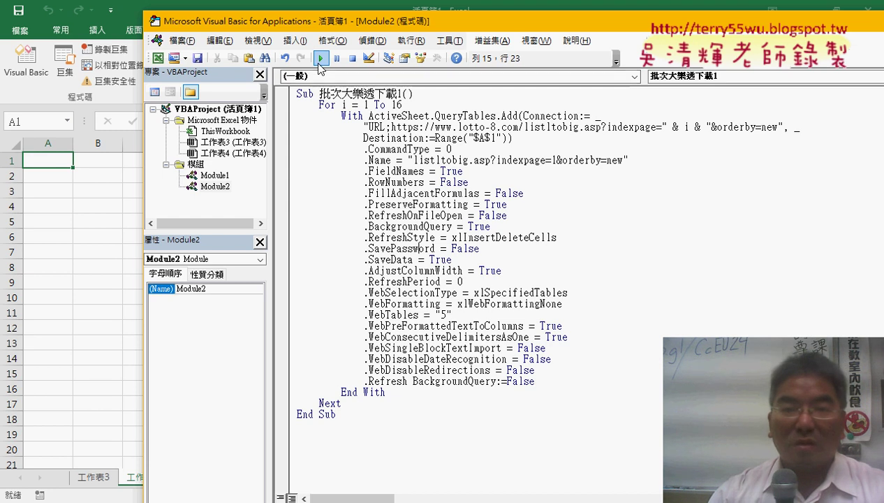
double_click(394, 105)
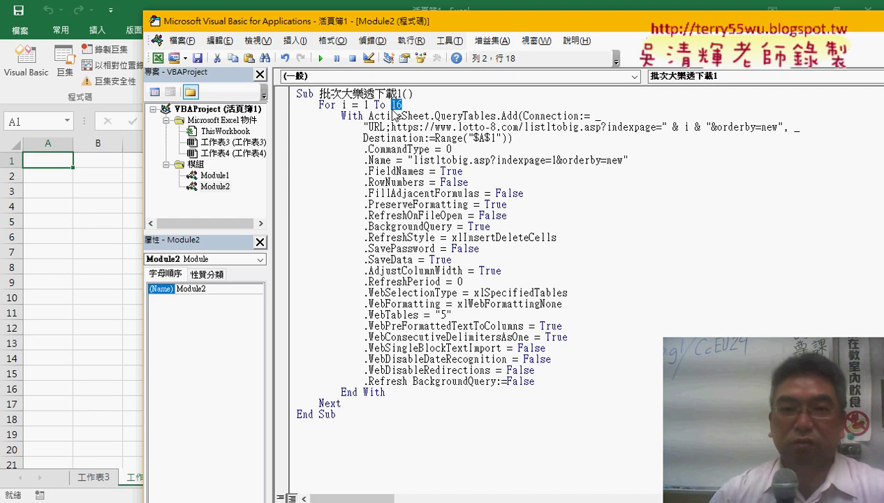
type("3")
left_click(321, 59)
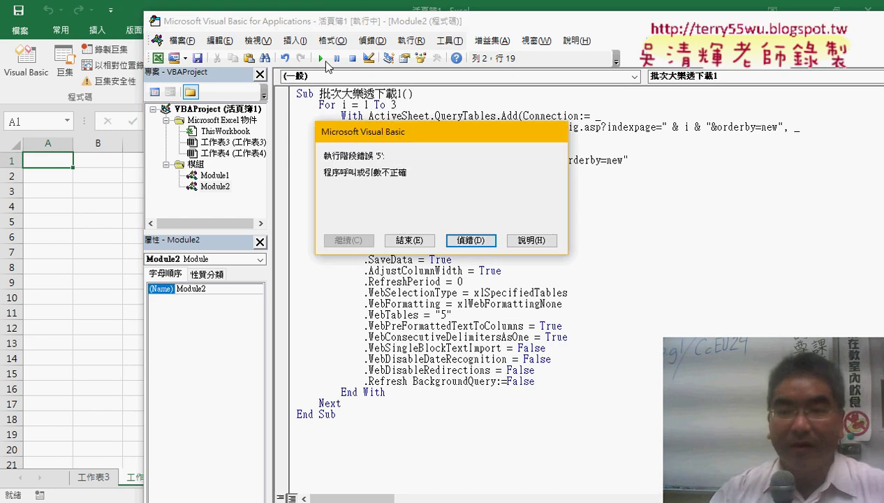
Debug the runtime error, comment out the .CommandType line, and continue so three tables import.
left_click(471, 240)
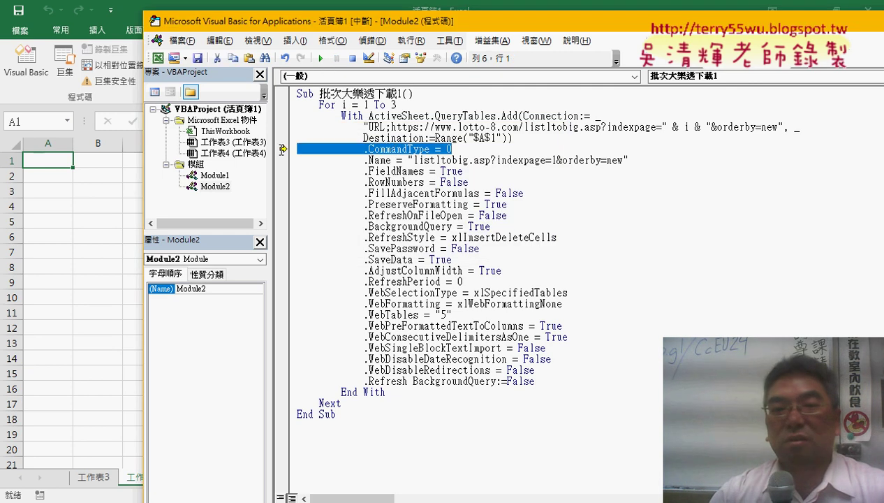
left_click(296, 151)
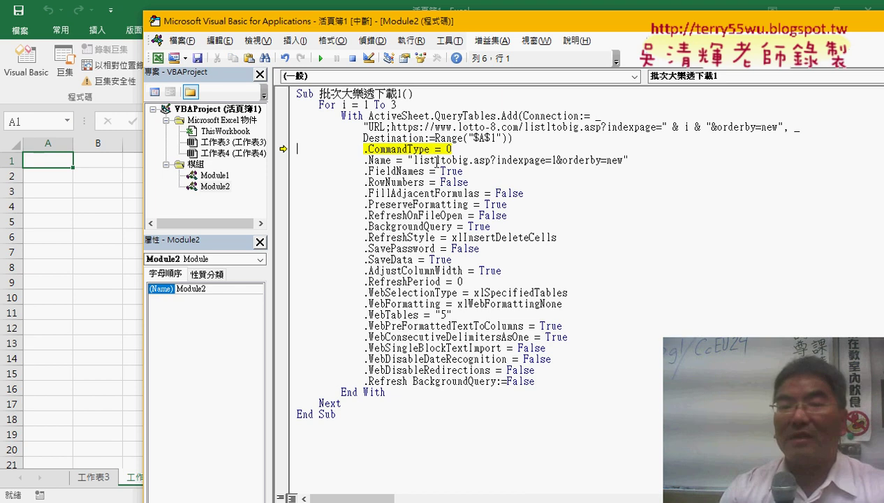
type("'")
key("Down")
key("Up")
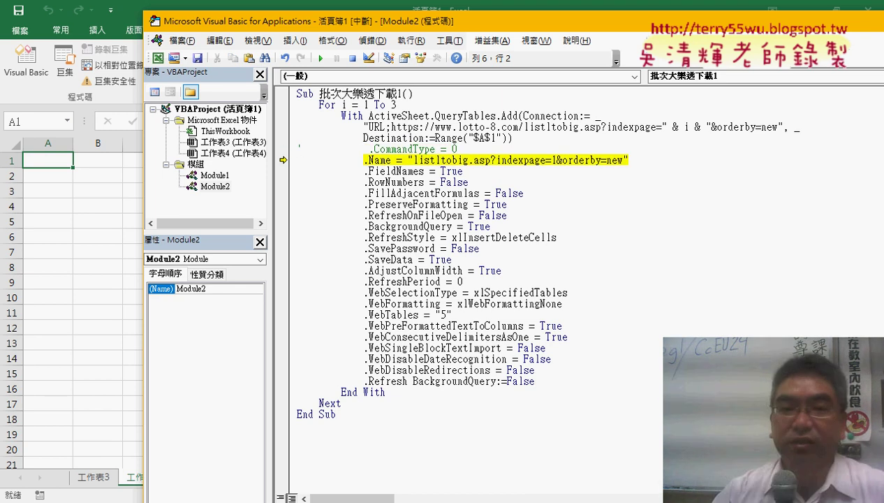
left_click(322, 58)
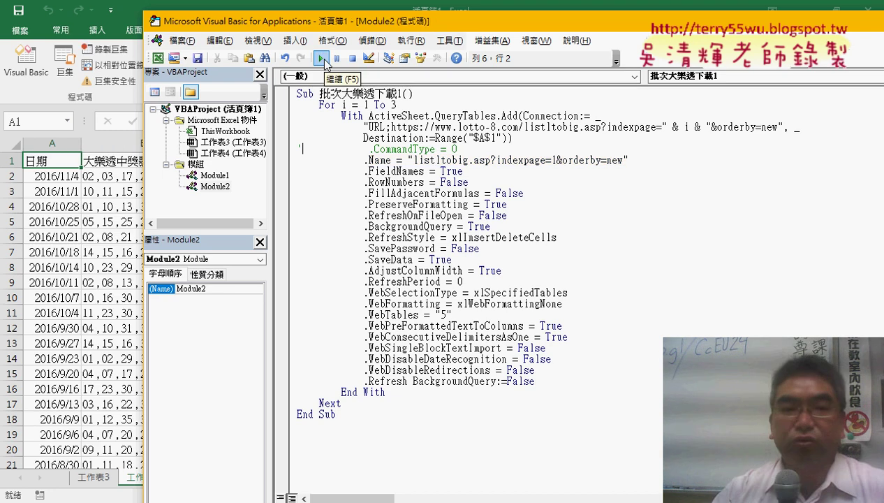
left_click(70, 248)
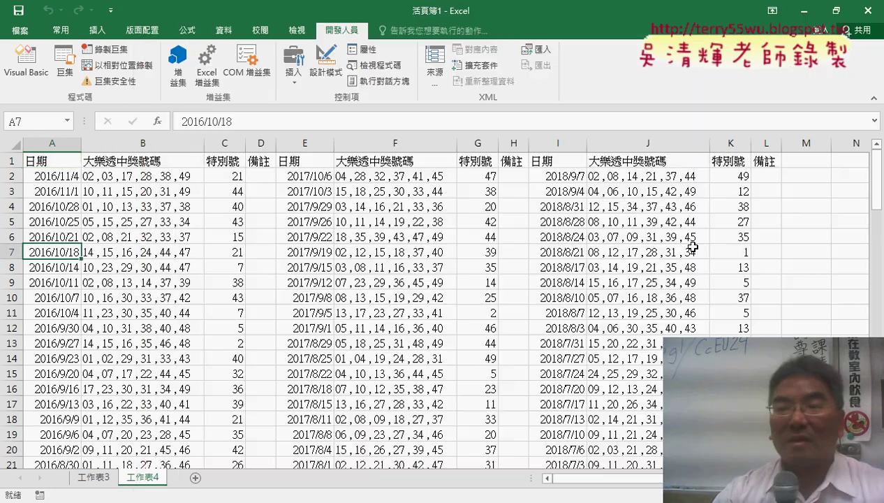
Select columns A:D to review the three imported draw tables, then add blank sheet 工作表5.
left_click_drag(766, 143, 60, 141)
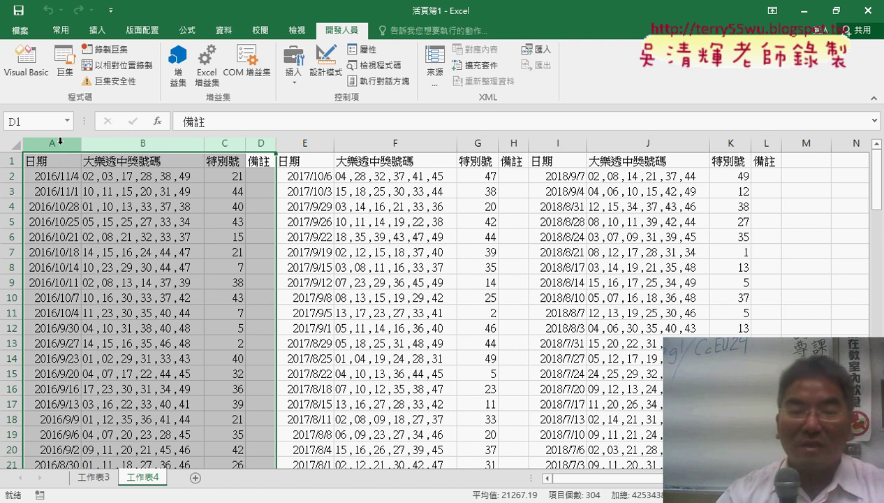
scroll(246, 373, "down", 4)
scroll(246, 373, "down", 1)
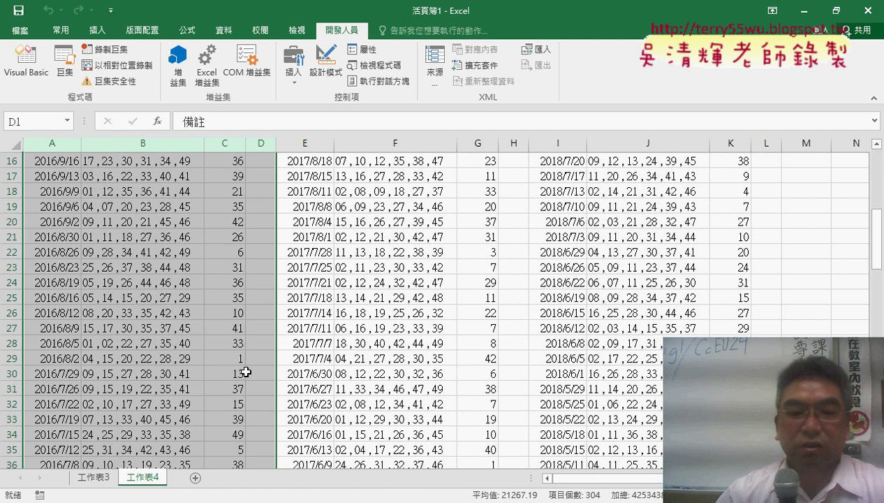
scroll(246, 372, "up", 2)
left_click(196, 478)
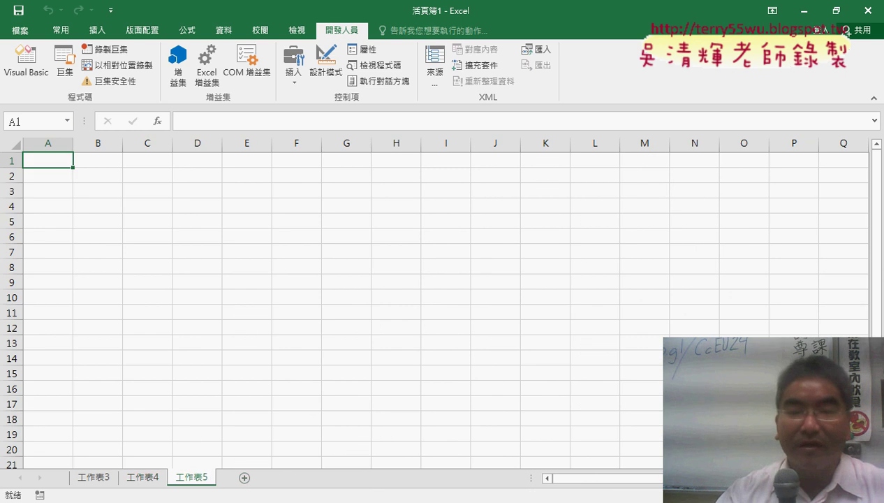
key("alt+Tab")
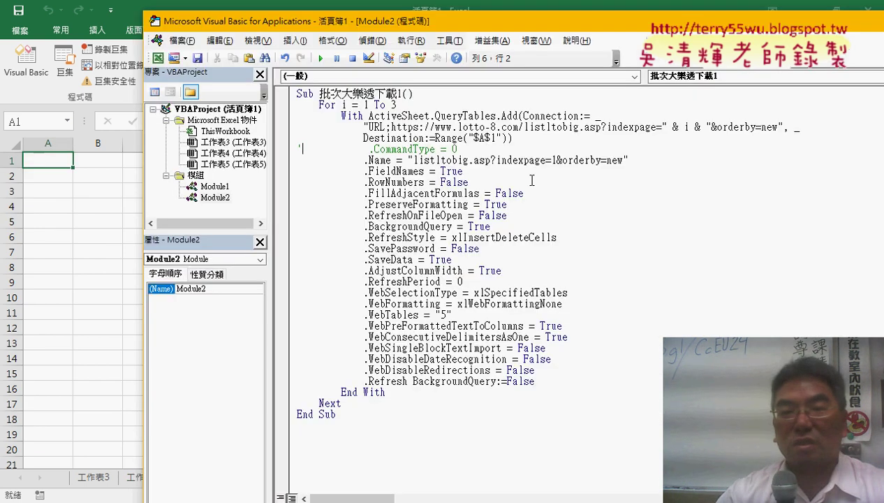
Insert an empty If i = 1 Then / Else / End If block at the top of the For loop.
double_click(492, 137)
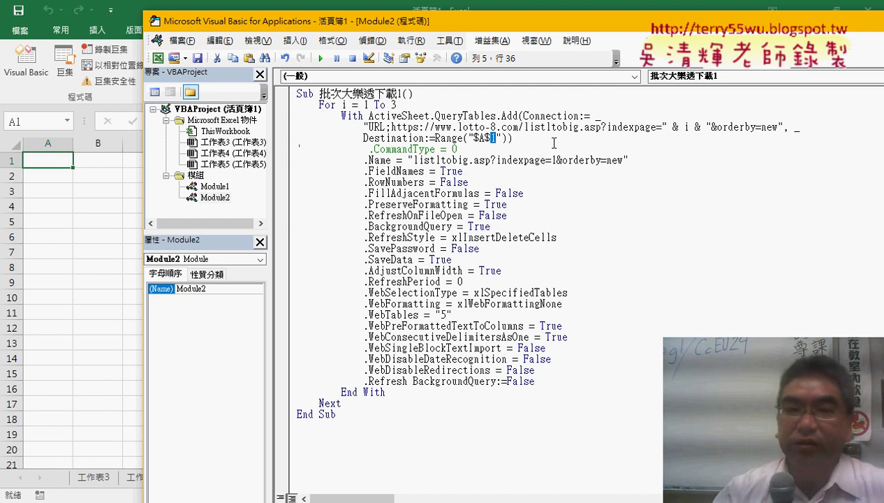
left_click(484, 106)
key("Return")
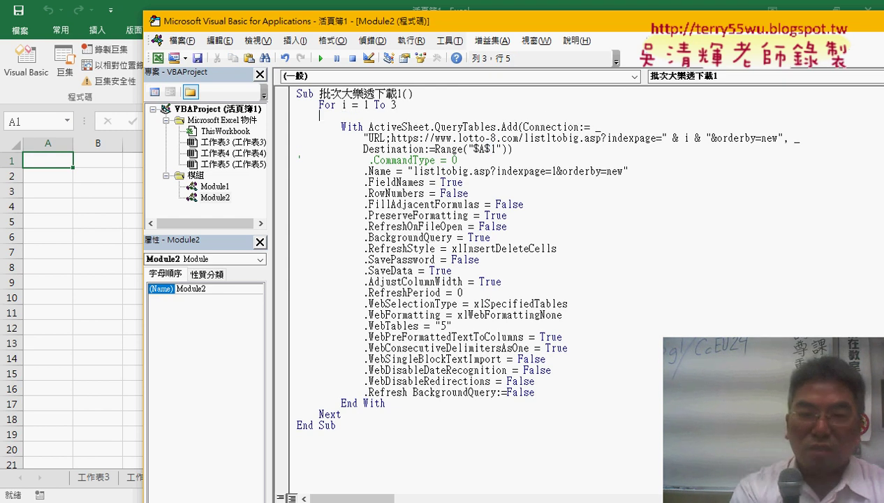
key("Tab")
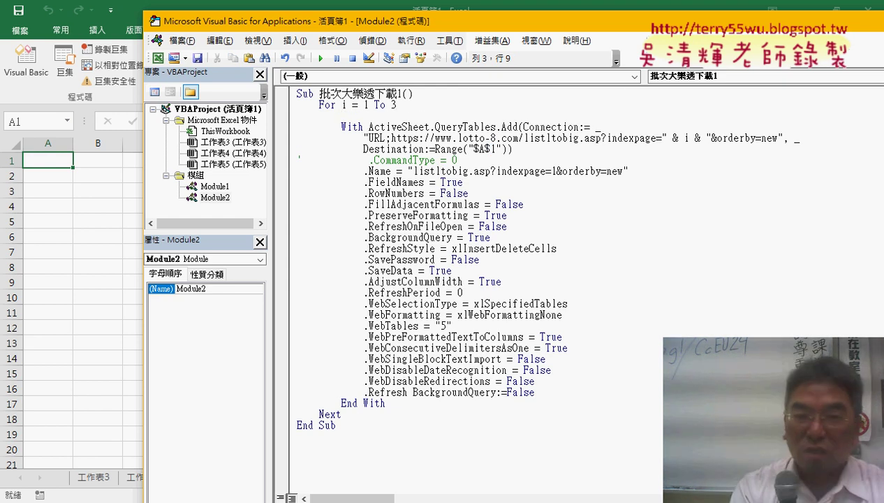
type("if i=")
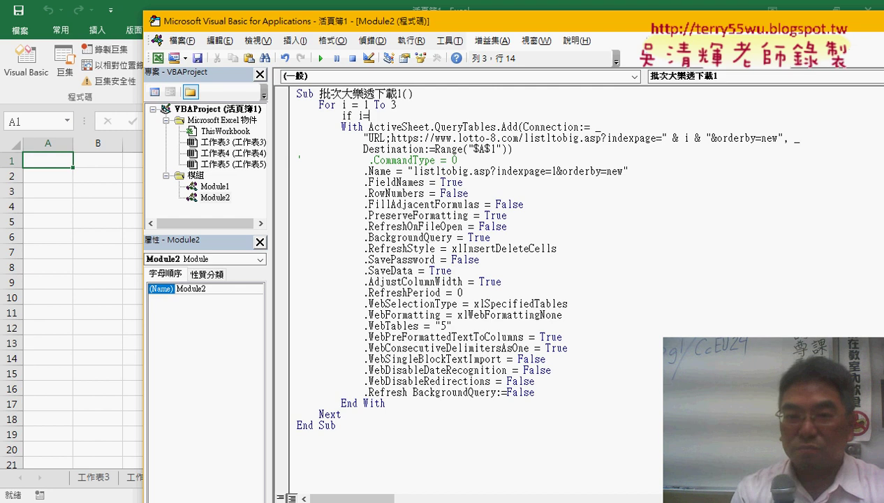
type("1 t")
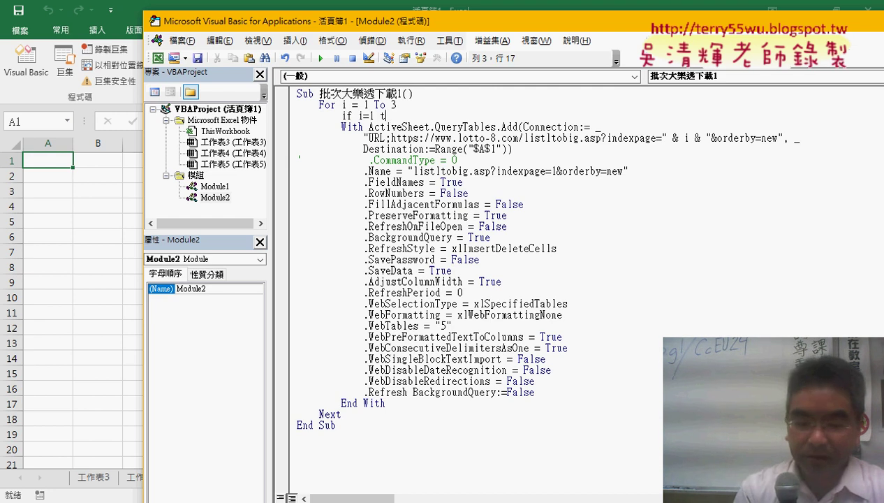
type("hen")
key("Return")
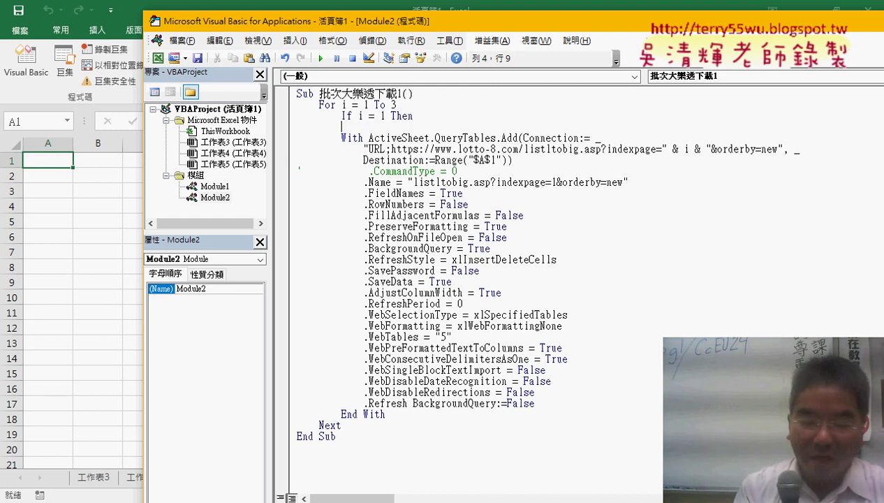
key("Return")
type("e")
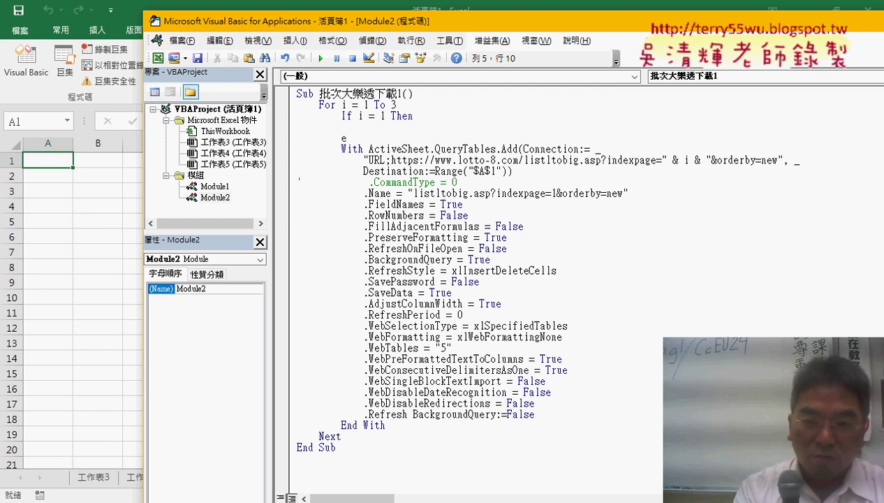
type("lse")
key("Return")
key("Return")
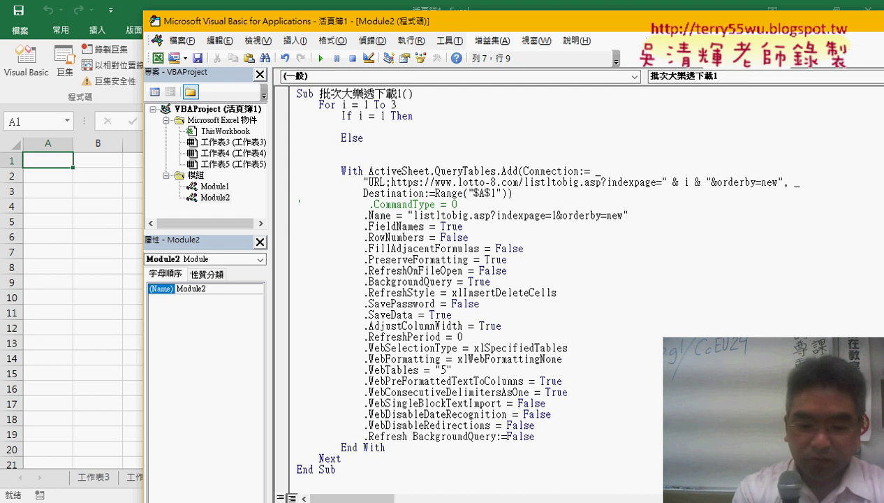
type("end if")
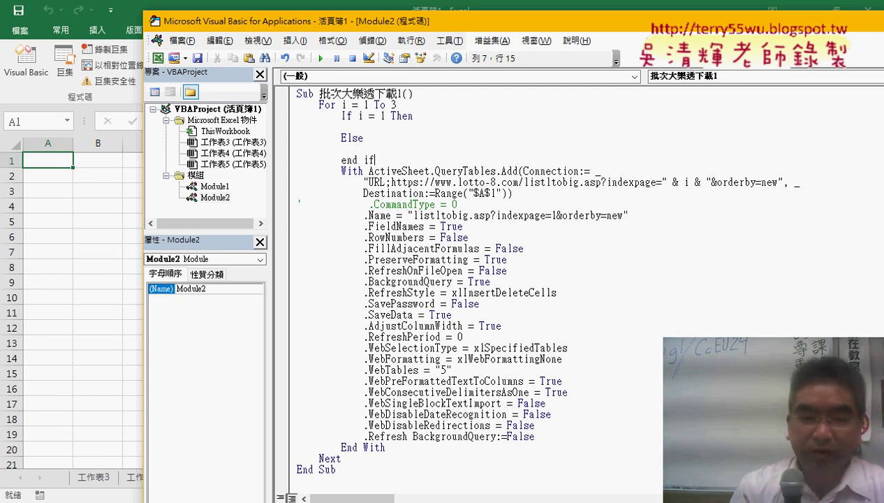
left_click(342, 126)
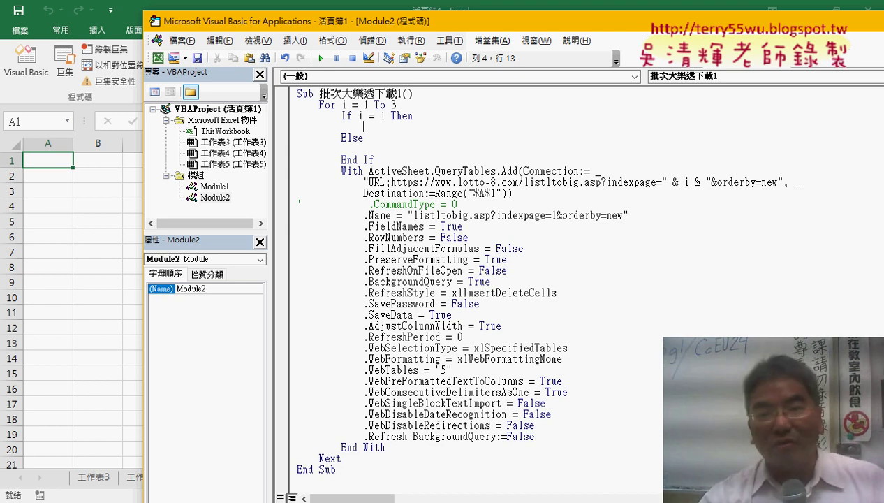
Write r = 1 under If and r = Range("A1").End(xlDown).Row + 1 under Else.
double_click(492, 193)
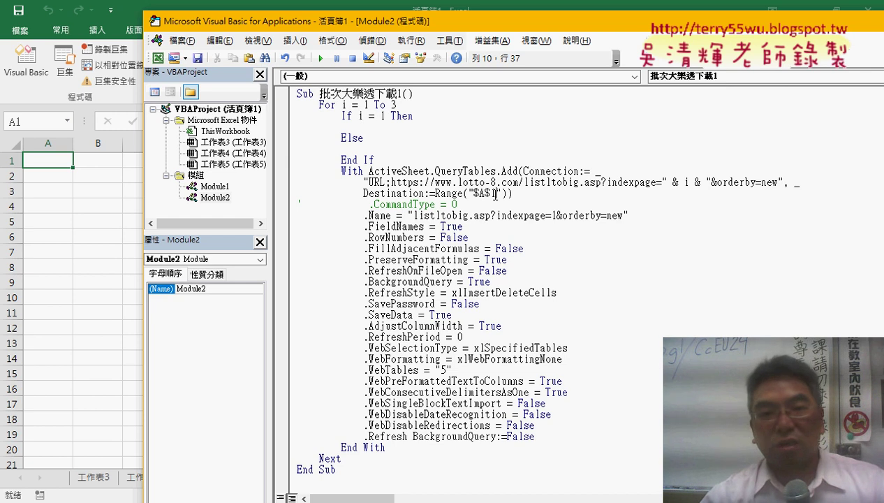
left_click(401, 128)
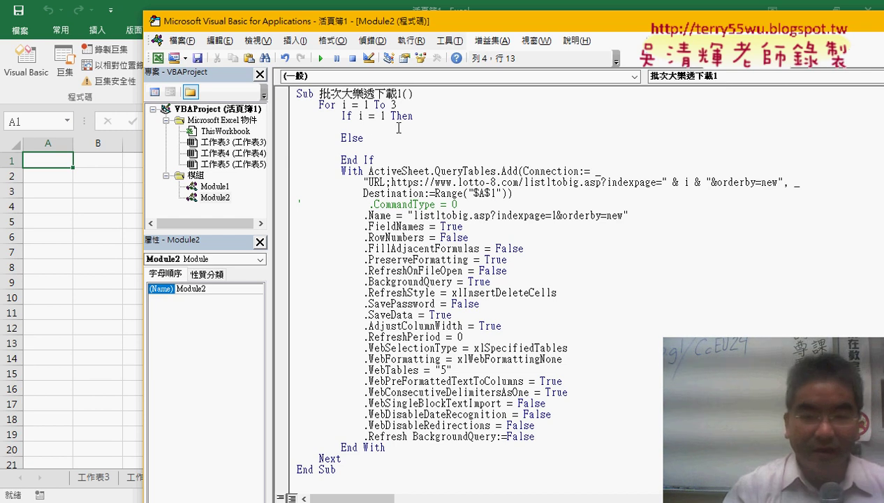
type("r = 1")
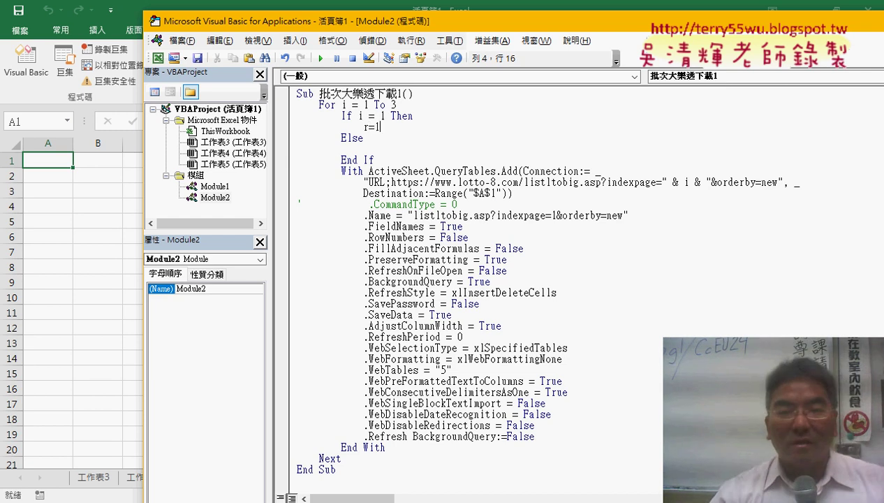
key("Down")
key("Down")
key("Tab")
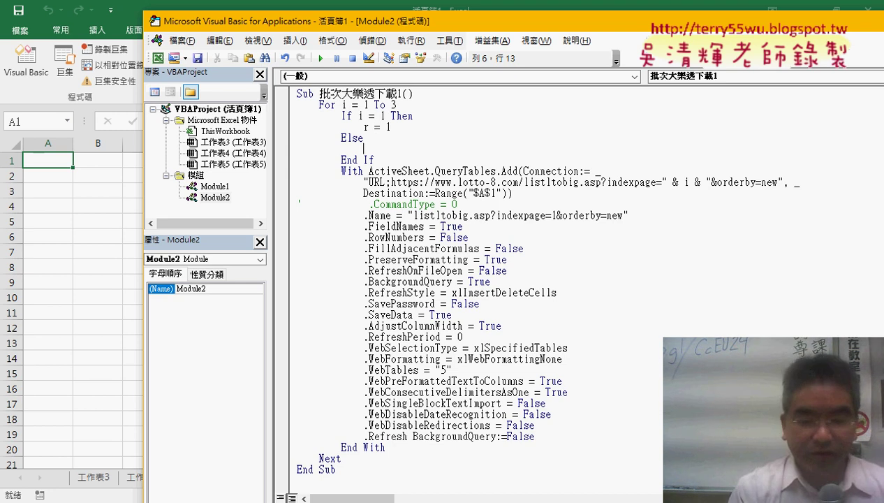
type("r=")
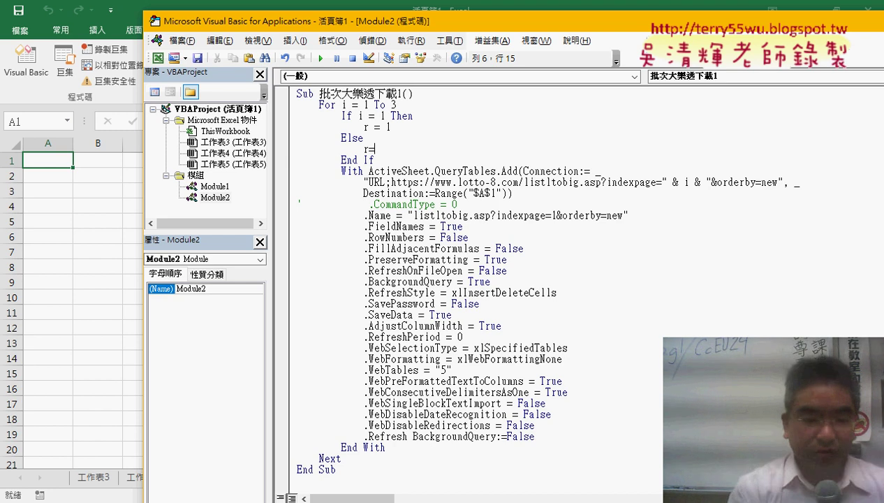
type("ra")
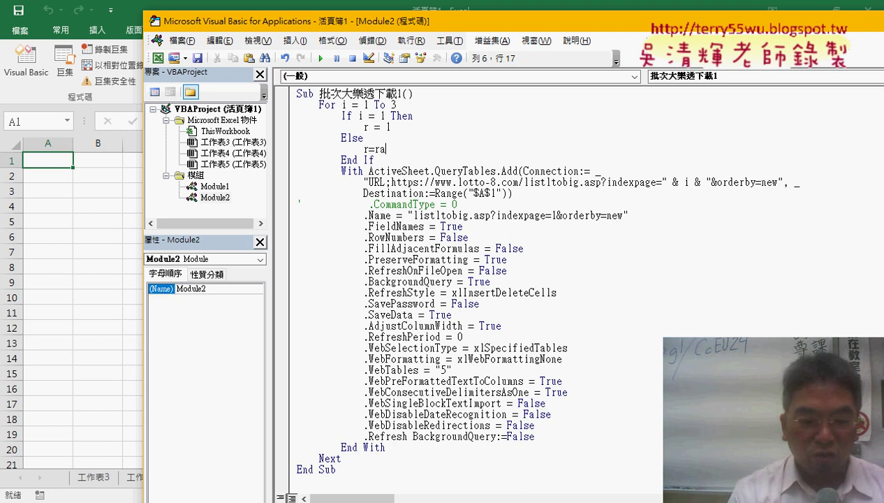
type("nge")
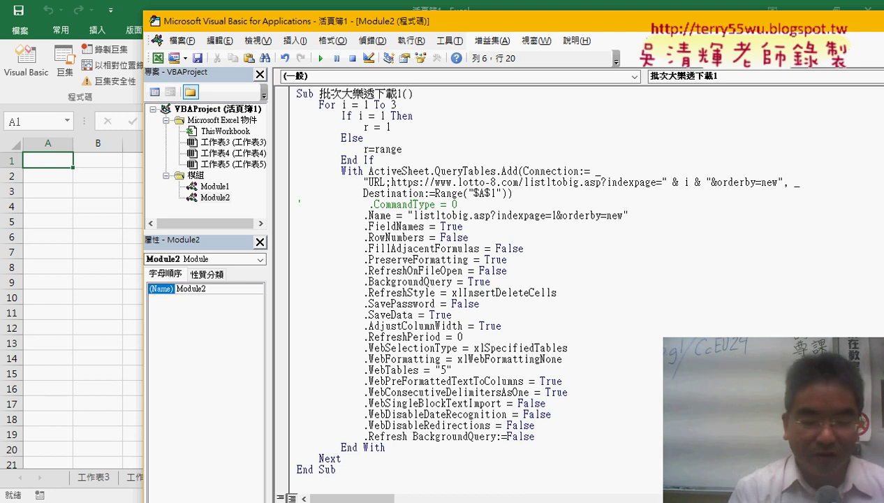
type("(\"A1")
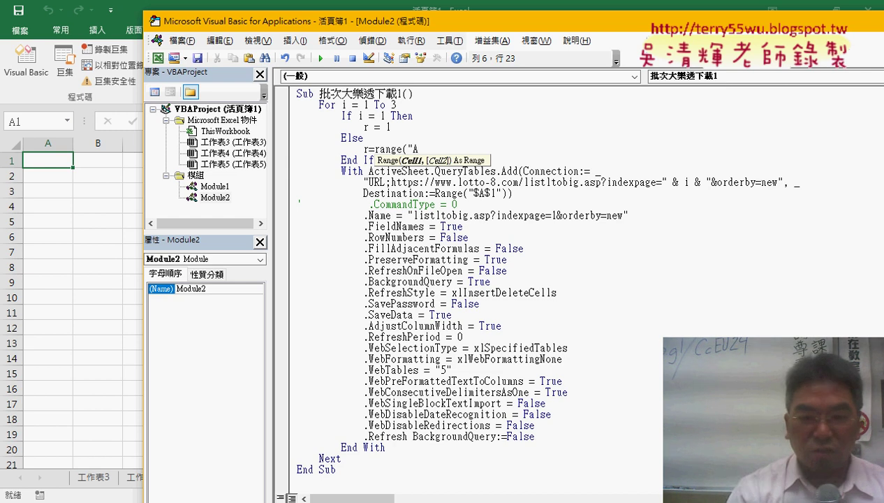
type("\").")
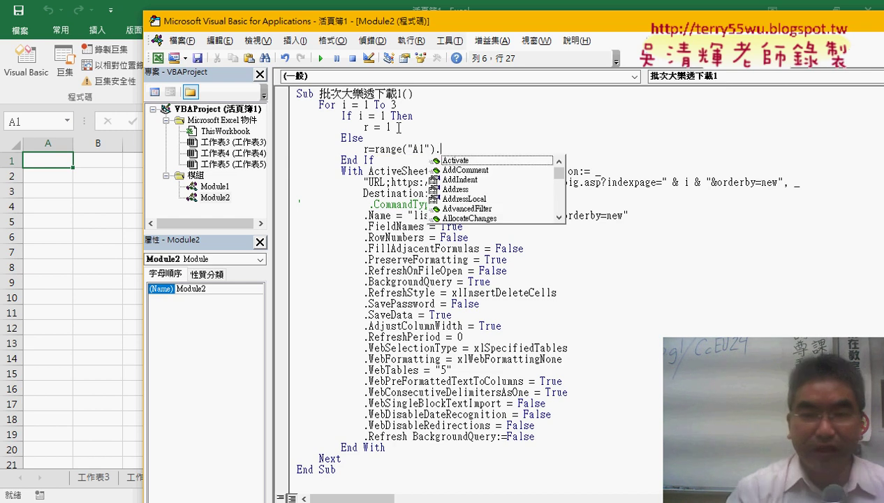
type("End ")
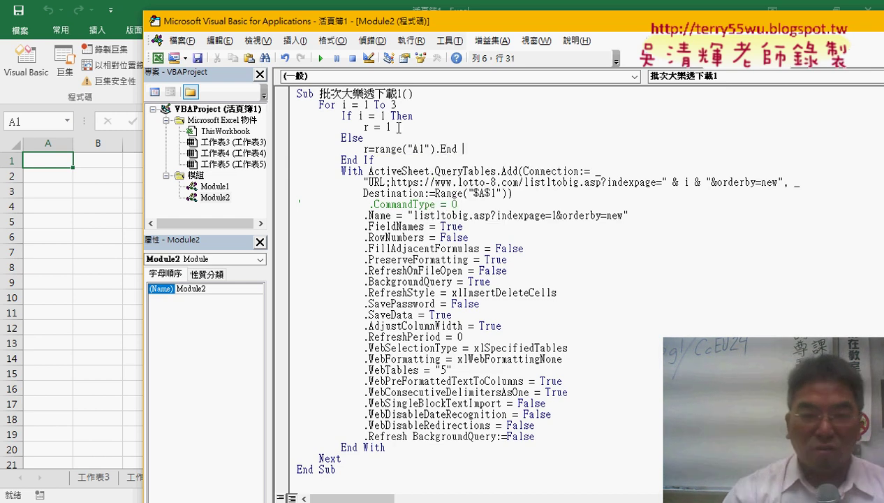
type("(xlDown")
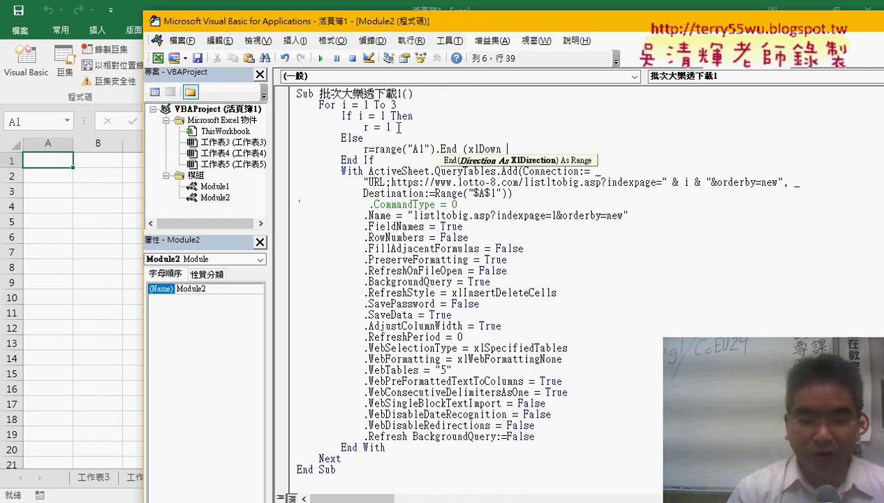
type(" ).Ro")
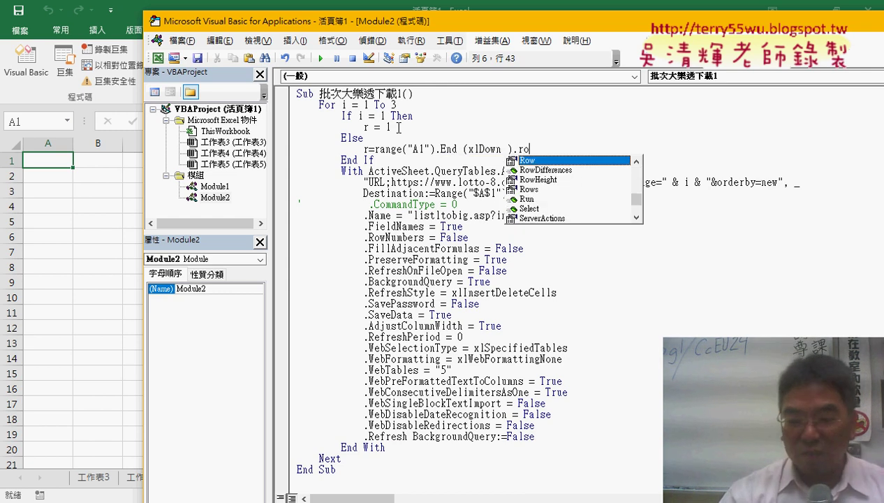
type("w +1")
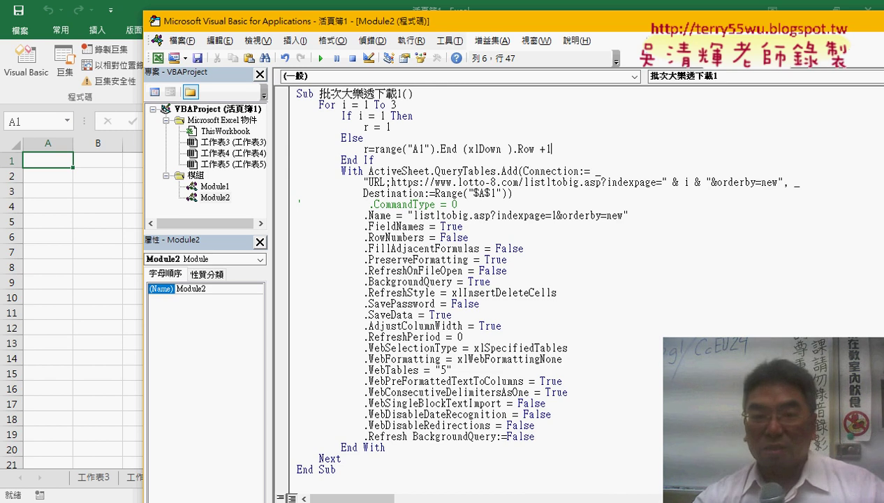
left_click(349, 159)
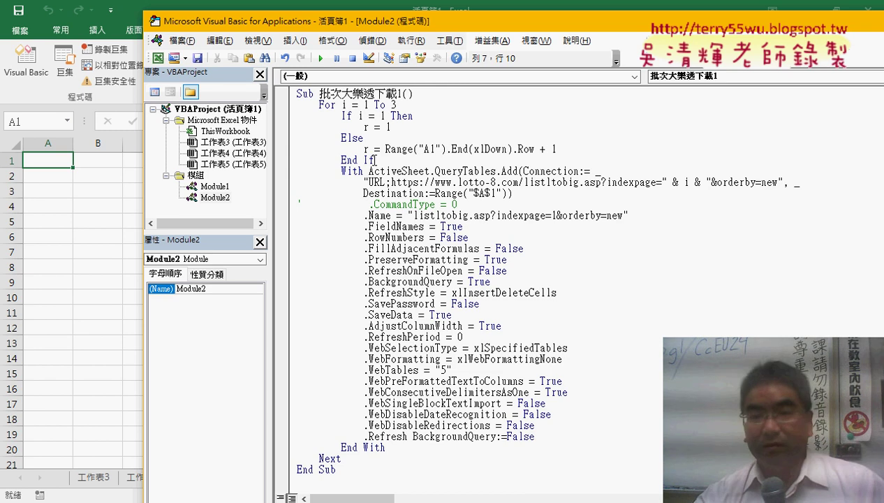
Change the query Destination from "$A$1" to "$A$" & r, then move the editor window aside.
double_click(368, 149)
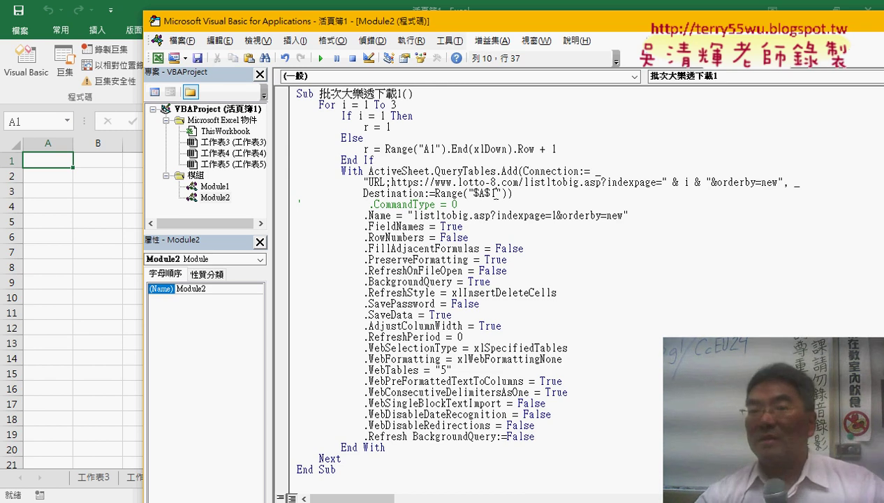
double_click(492, 193)
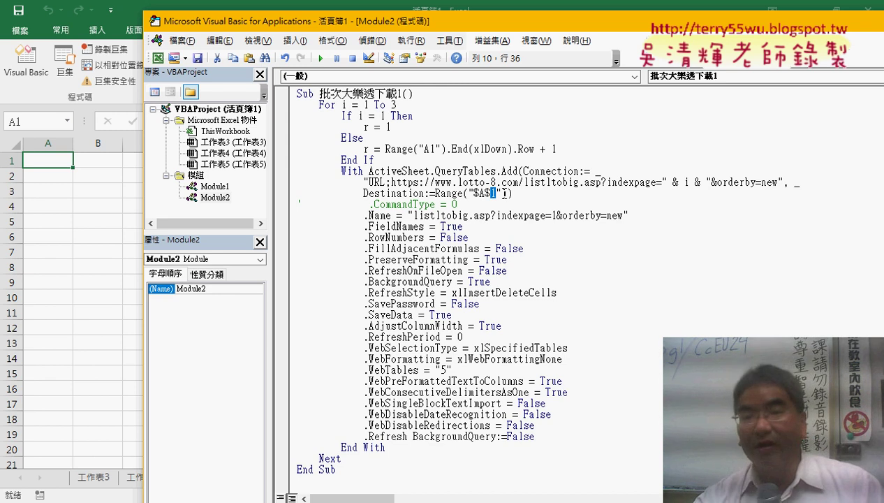
left_click_drag(500, 194, 469, 193)
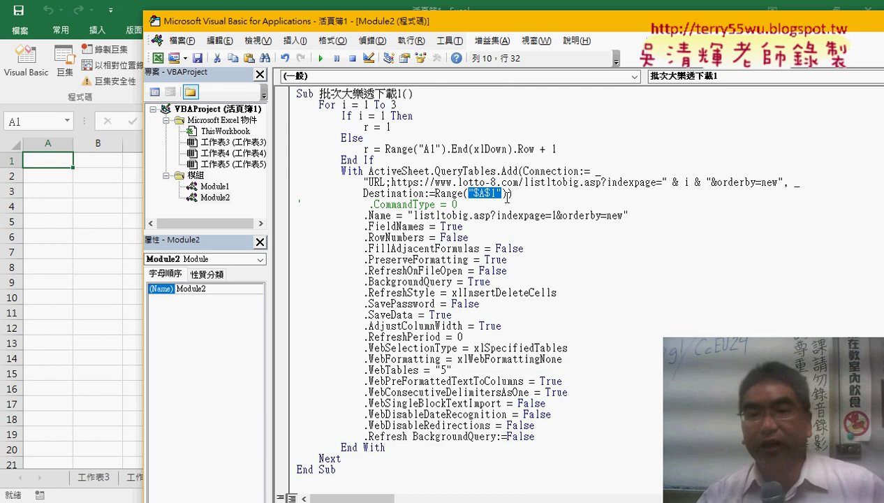
left_click(491, 193)
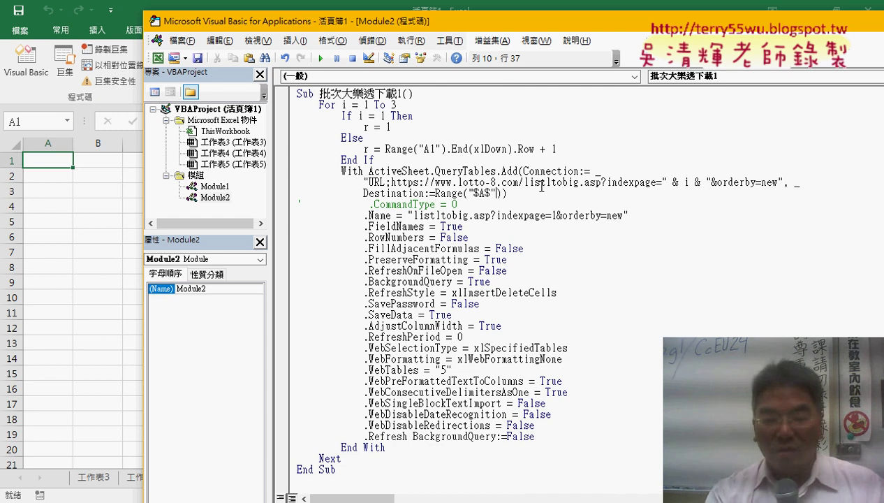
type("& ")
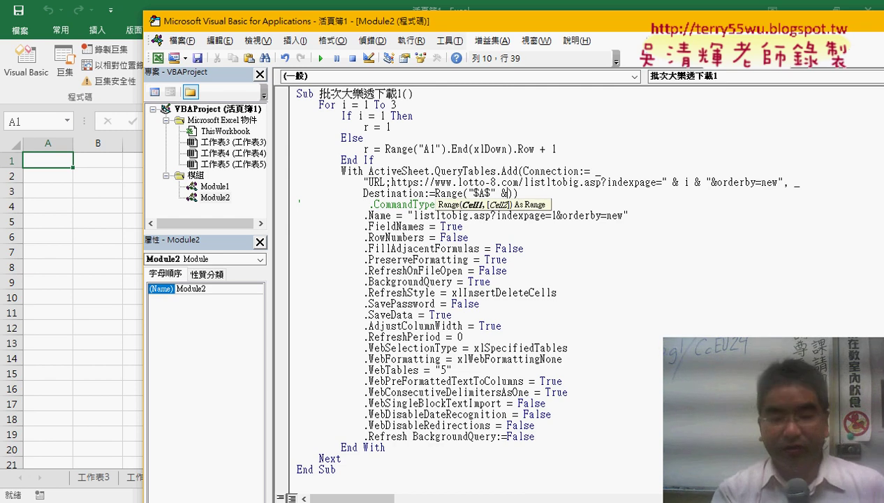
type("r")
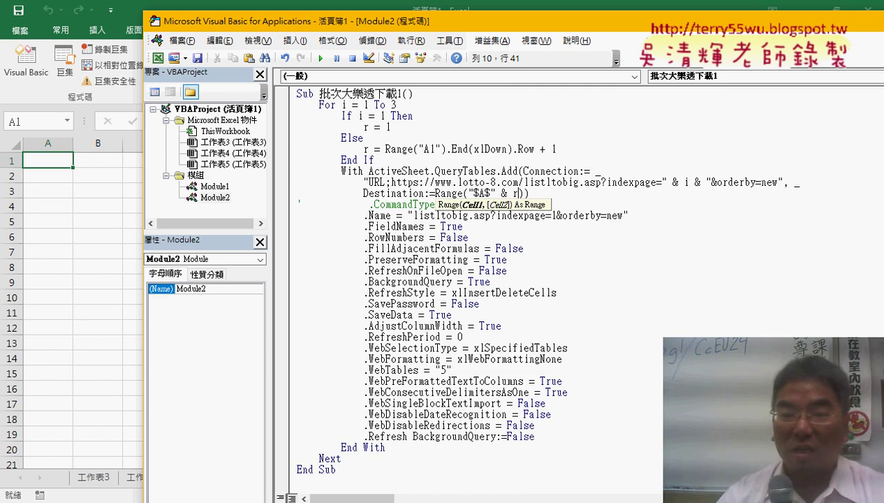
left_click(597, 316)
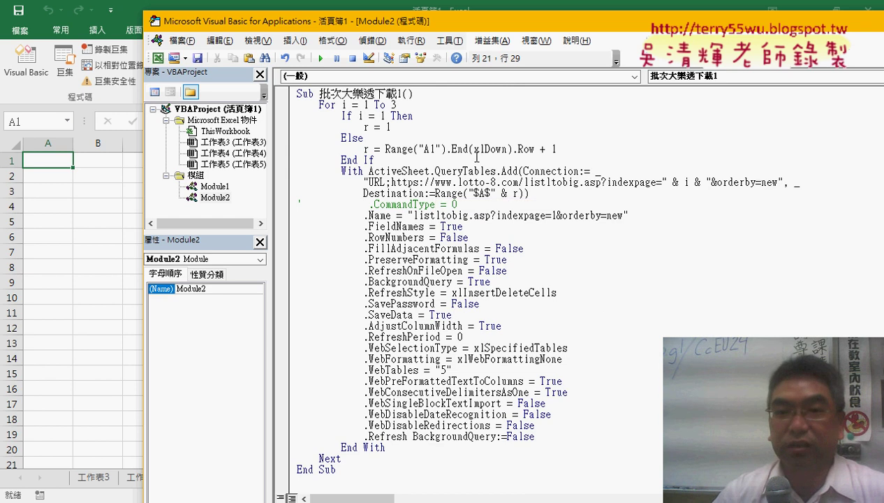
left_click_drag(458, 28, 509, 19)
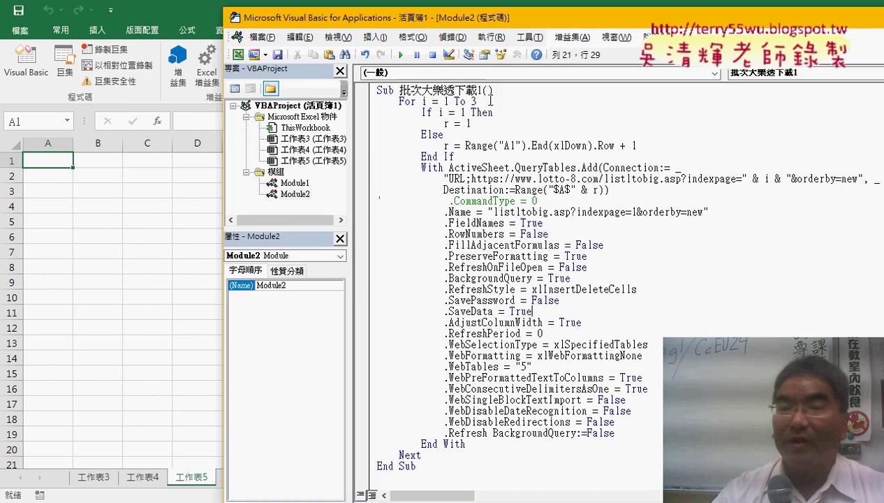
Set a breakpoint on the If i = 1 Then line and start the macro.
double_click(473, 101)
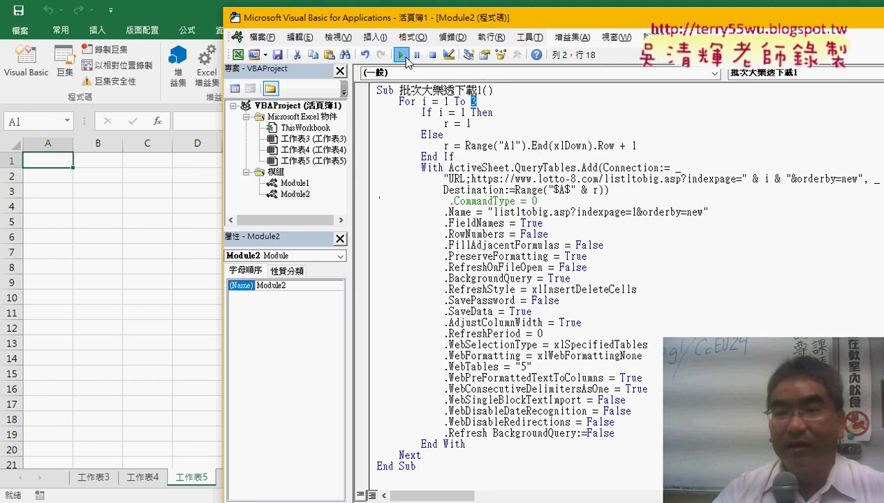
left_click(361, 156)
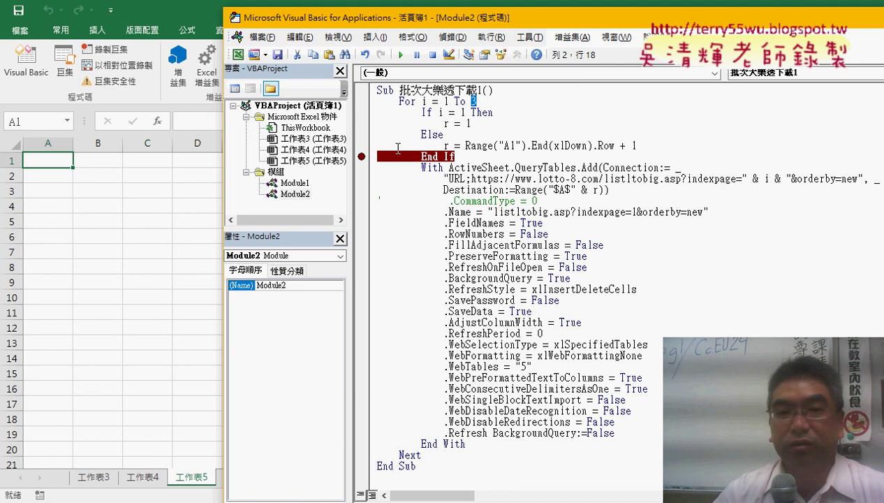
left_click(361, 156)
left_click(361, 112)
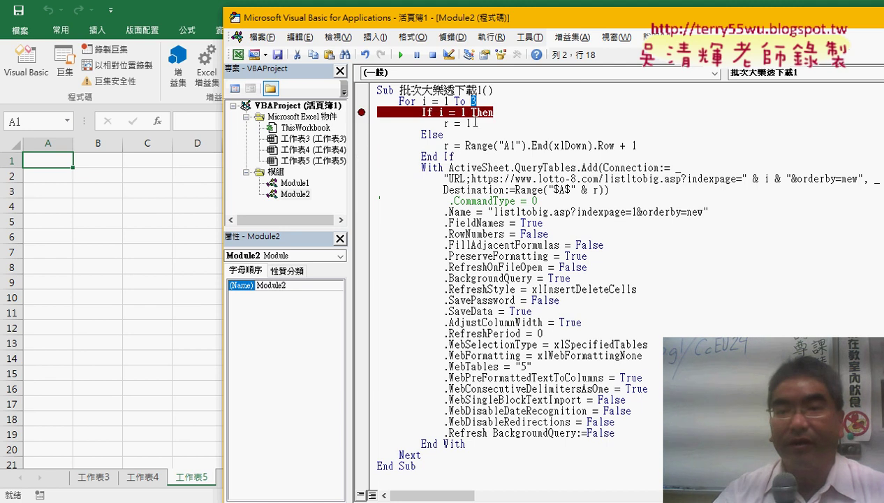
left_click(400, 54)
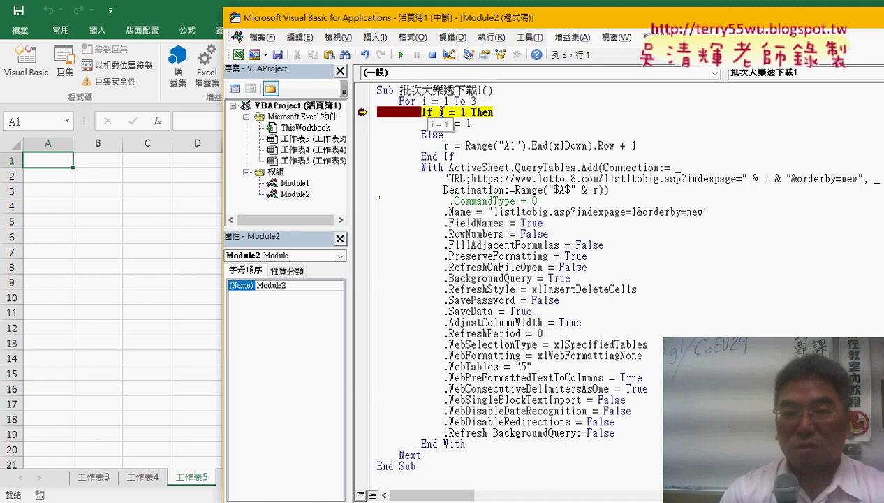
Step through the loop into the Else branch and check the sheet's last filled row with Ctrl+Down.
key("F8")
key("F8")
key("F8")
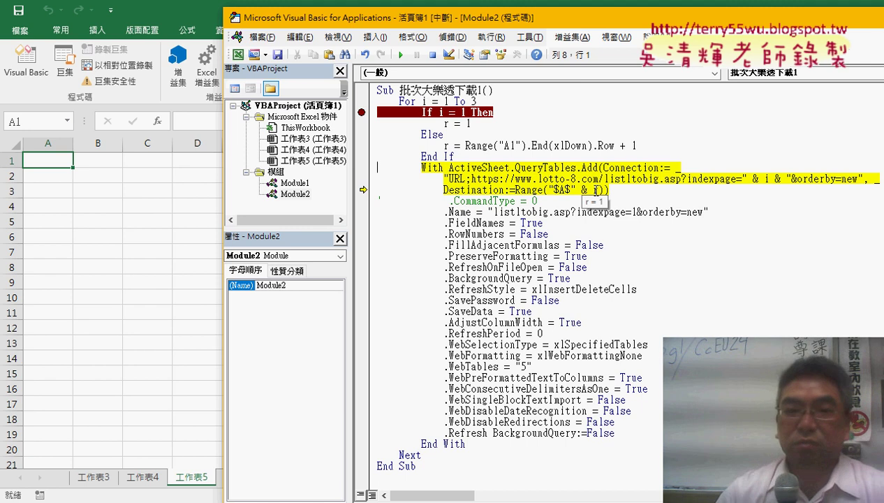
key("F5")
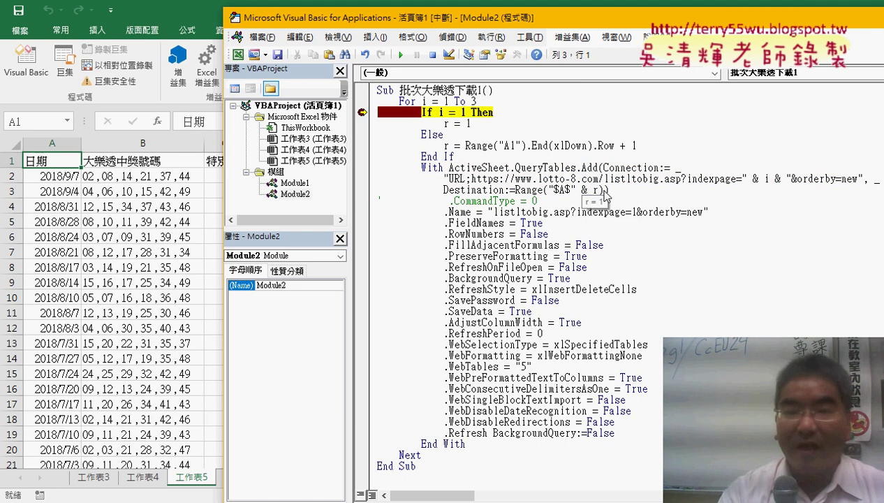
key("F8")
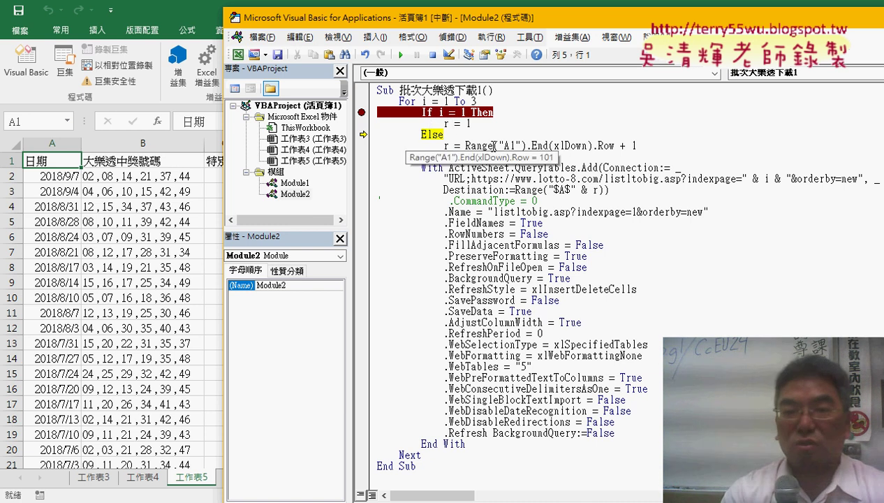
key("F8")
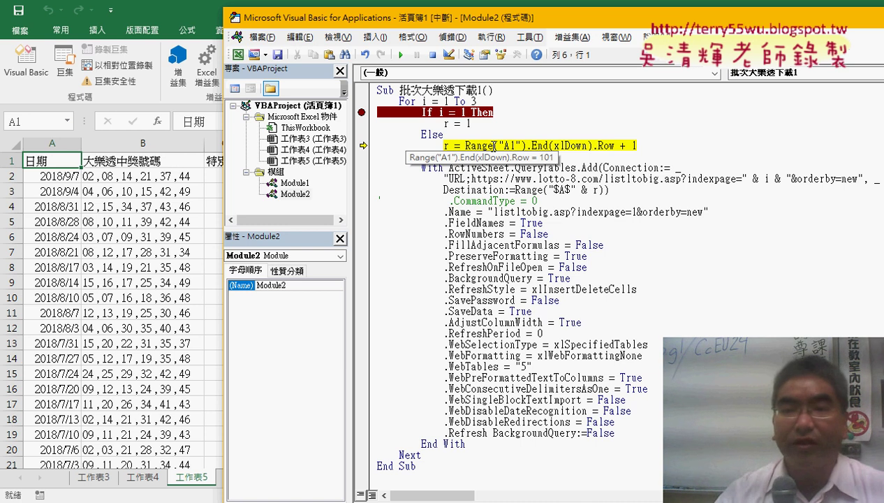
key("F8")
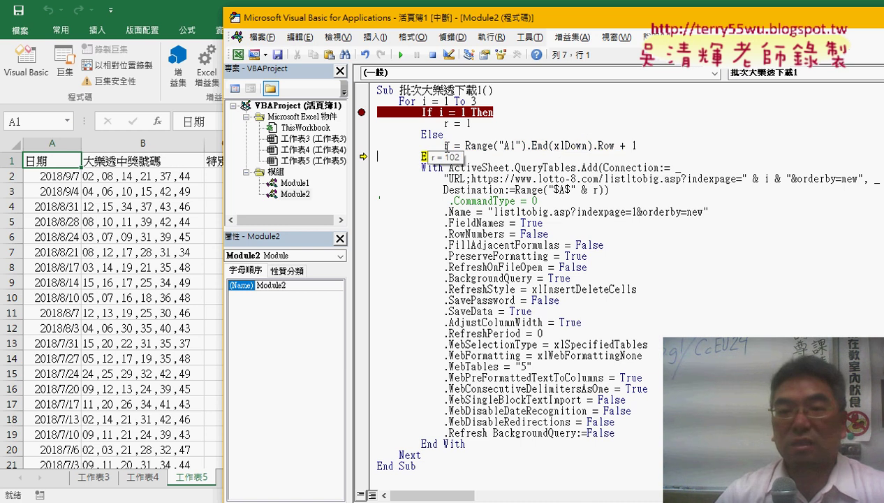
left_click(74, 202)
key("ctrl+Down")
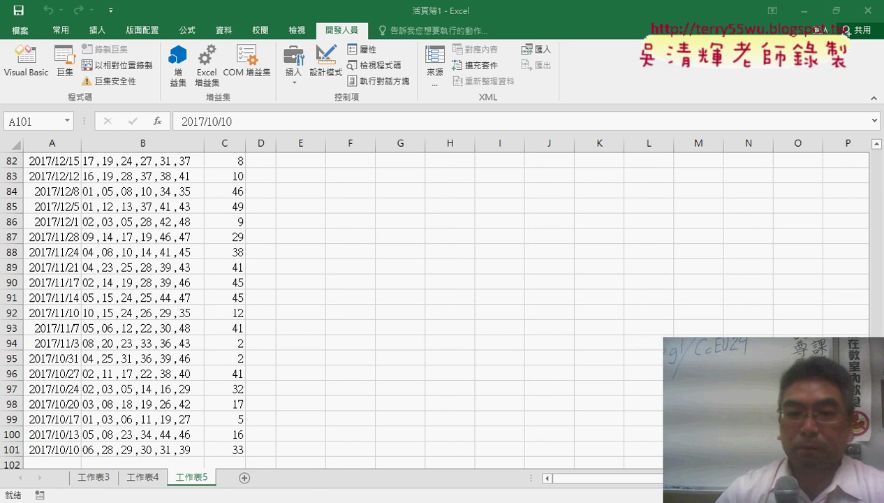
key("alt+Tab")
Step through the web query import, clear the If breakpoint, and run the macro to completion.
key("F8")
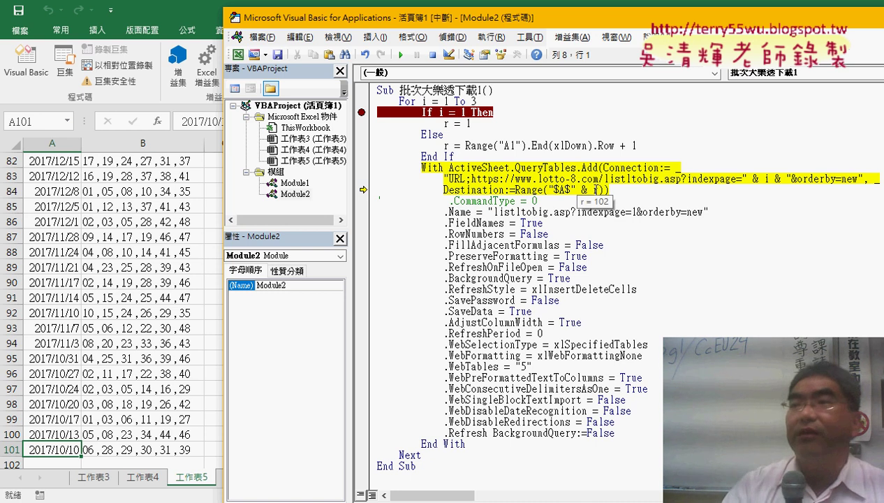
mouse_move(596, 189)
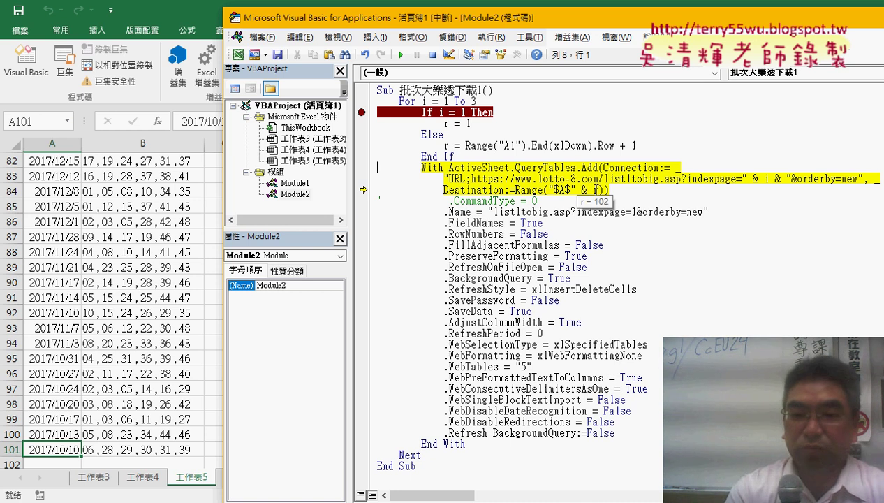
key("F8")
key("F8")
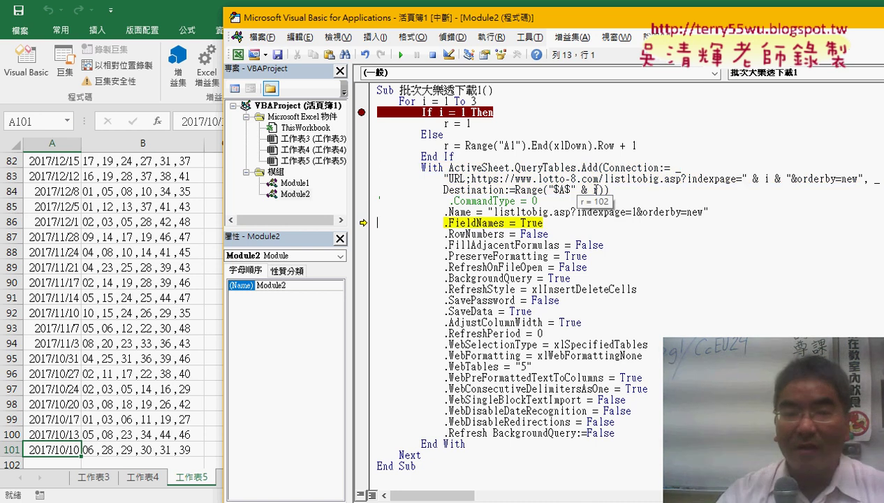
left_click(400, 61)
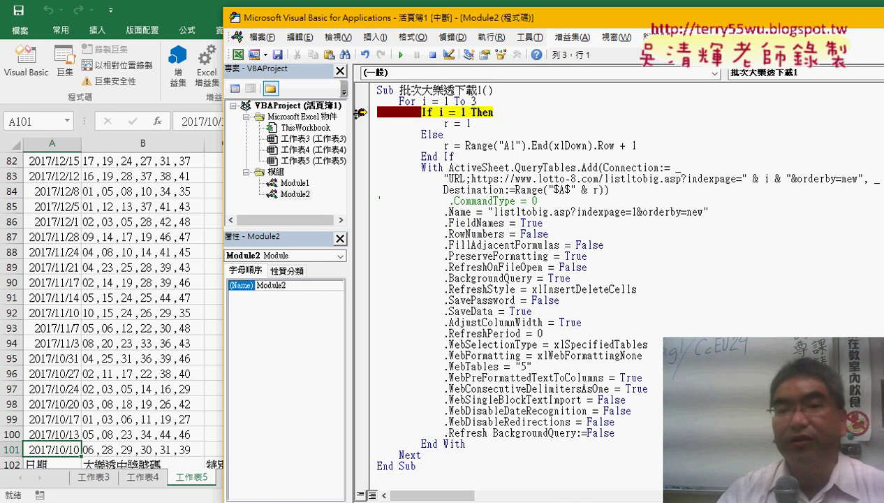
left_click(361, 112)
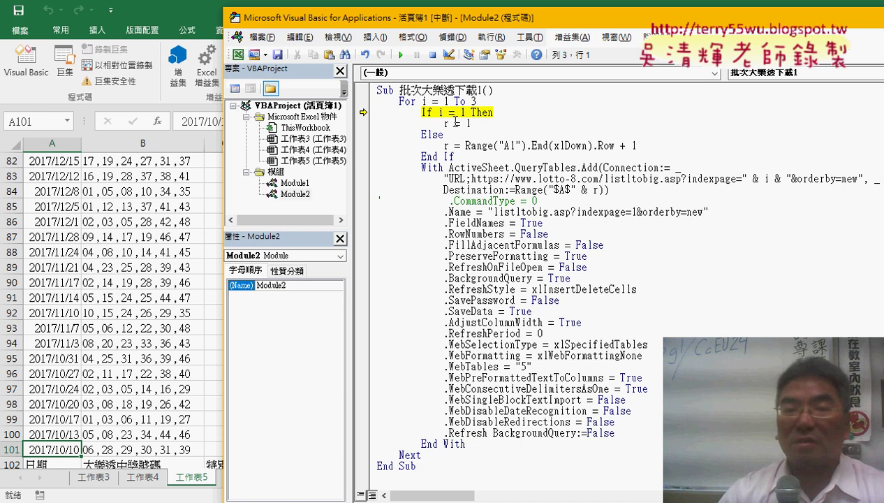
left_click(400, 54)
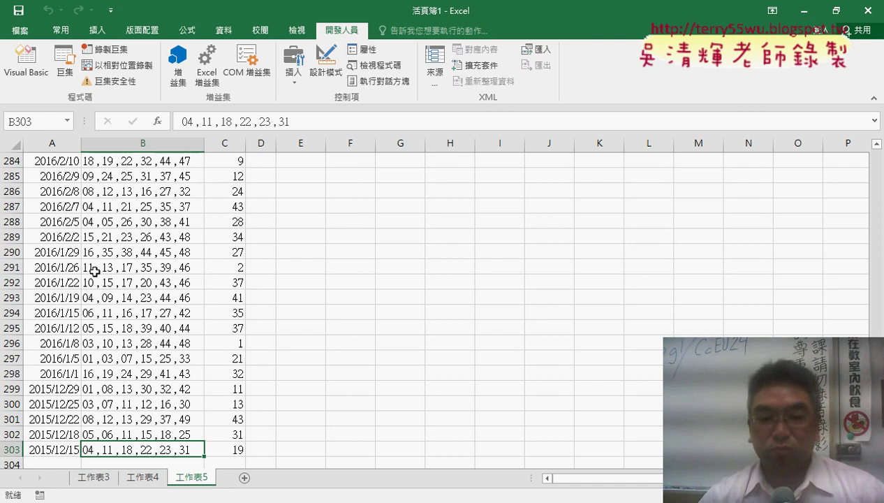
Add sheet 工作表6, change the loop limit from 3 to 16, and run the macro.
left_click(244, 477)
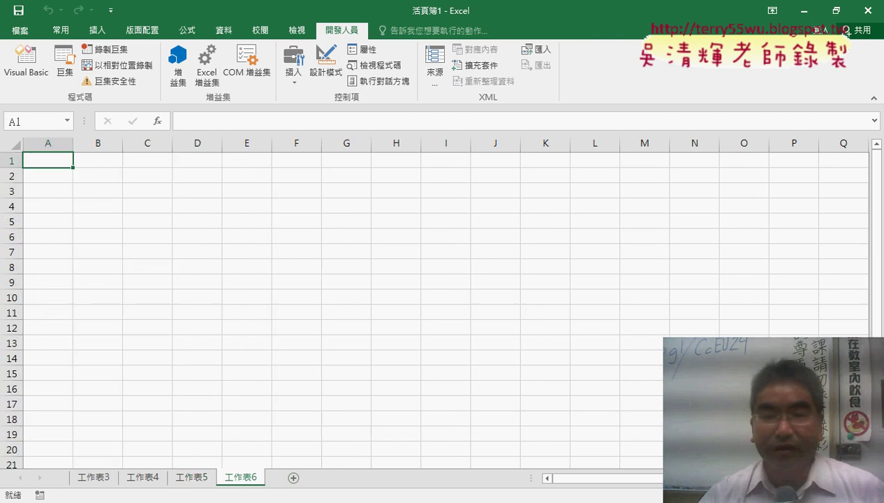
left_click(419, 404)
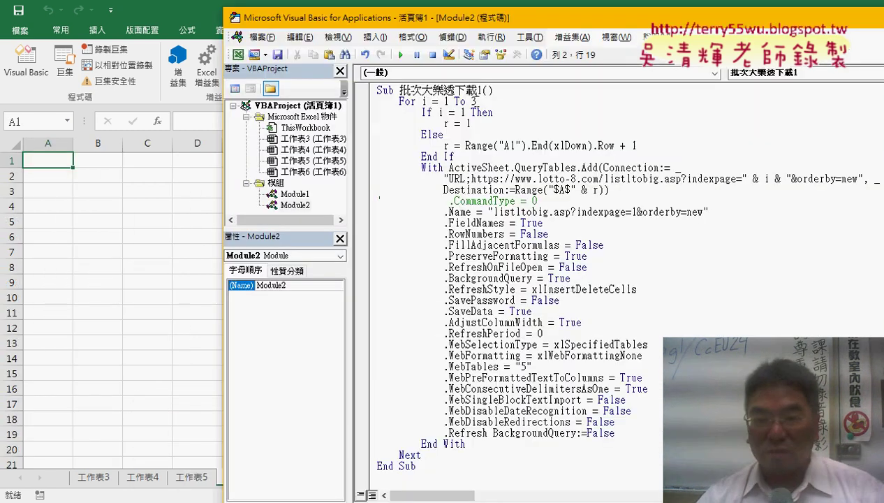
double_click(473, 102)
type("16")
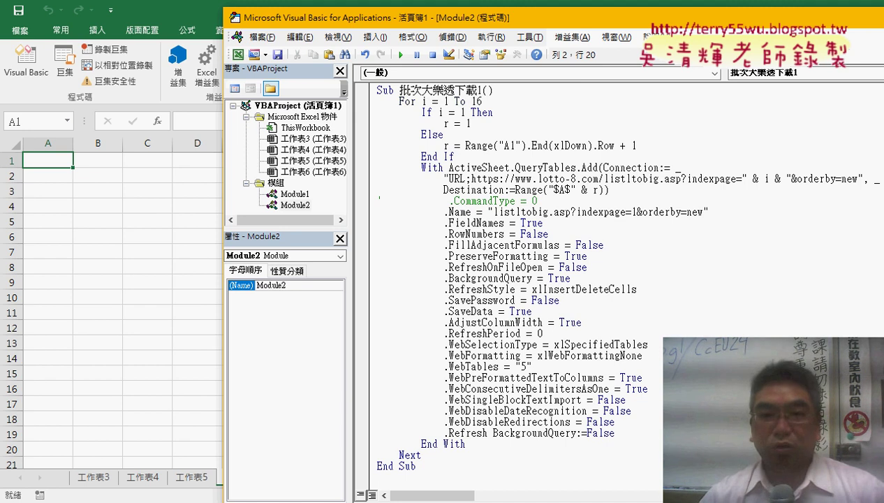
left_click(395, 56)
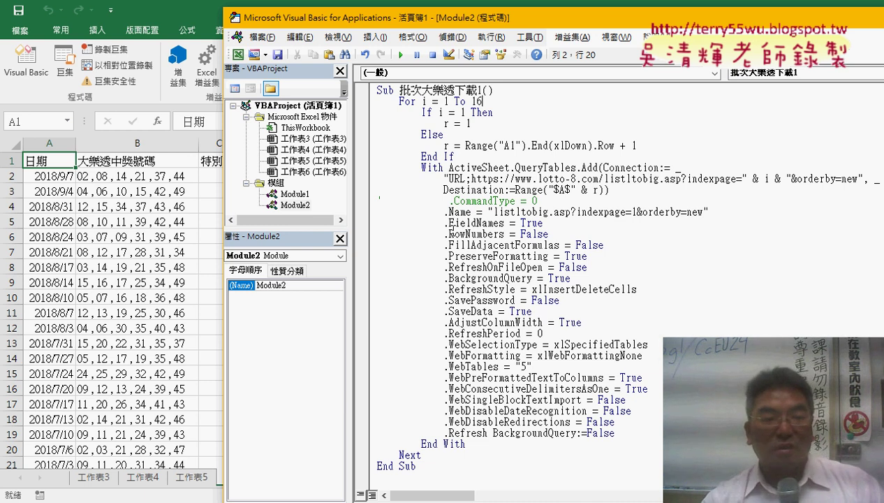
Scroll through 工作表6 and autofit column A so the draw dates show.
left_click(140, 298)
scroll(143, 296, "down", 4)
scroll(143, 296, "down", 7)
scroll(143, 296, "down", 7)
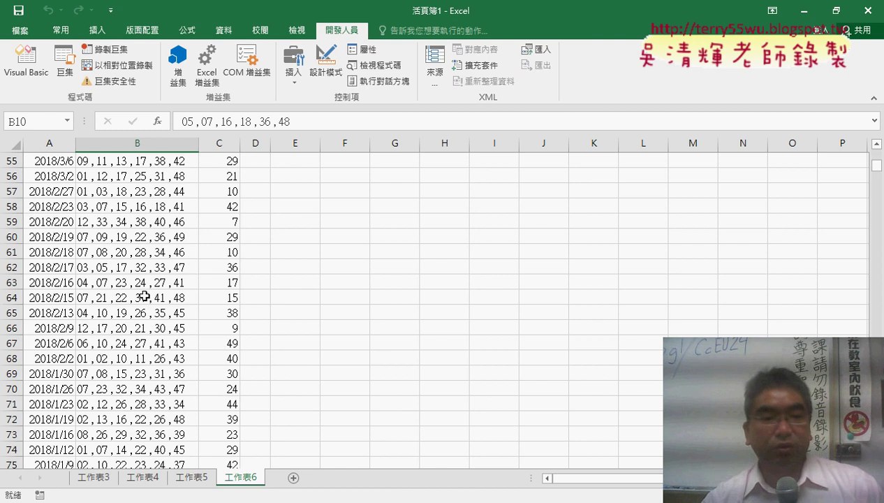
scroll(143, 297, "down", 8)
scroll(98, 243, "down", 3)
scroll(98, 243, "down", 3)
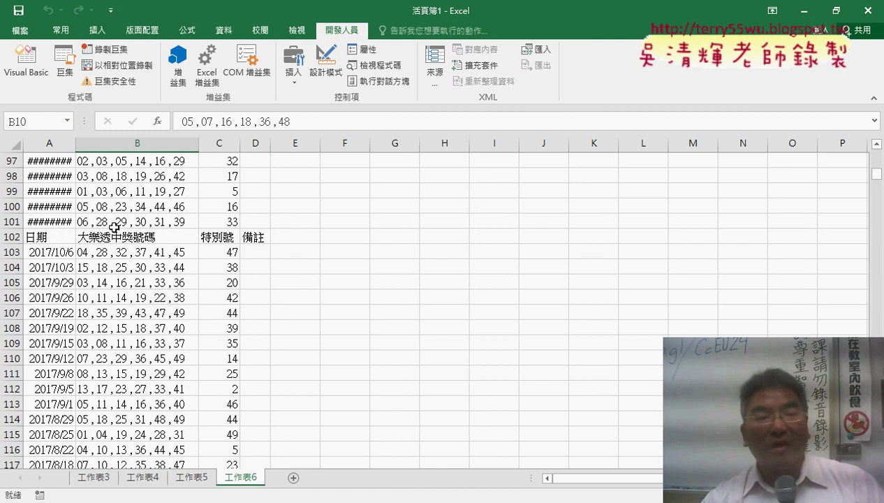
double_click(76, 143)
Select the repeated header rows 102 and 203, then return to the macro code.
left_click(7, 236)
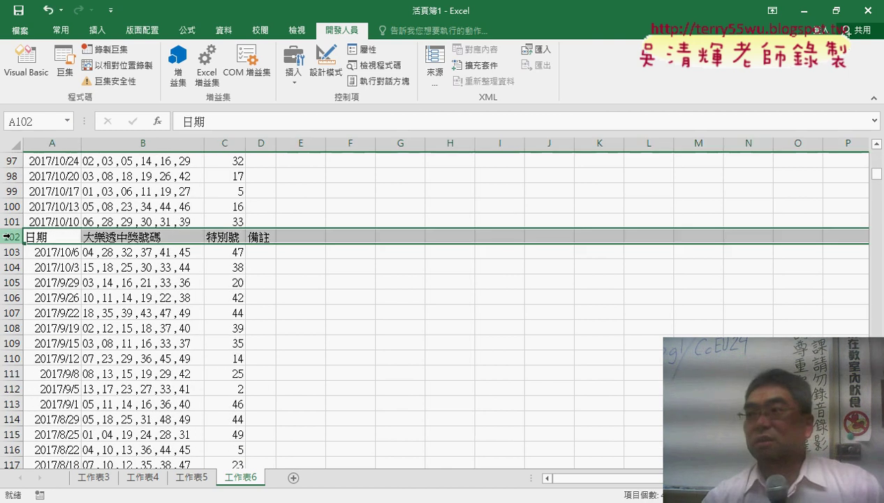
scroll(264, 316, "down", 4)
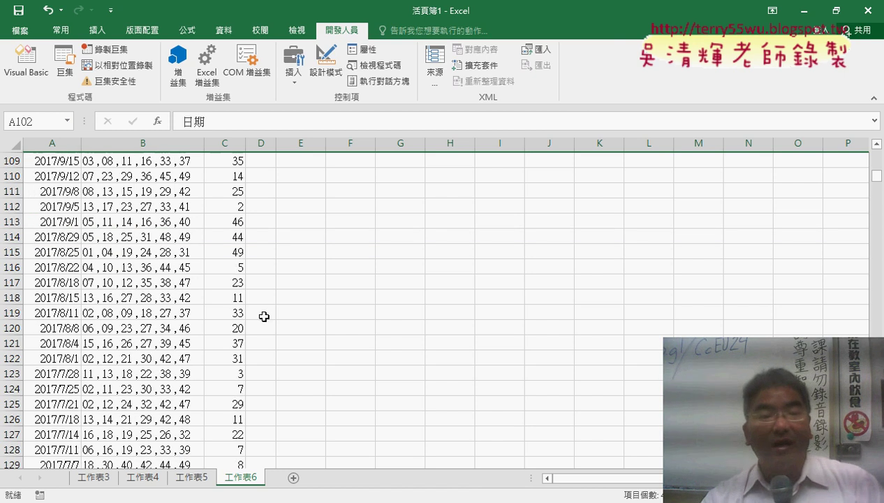
scroll(264, 317, "down", 2)
scroll(264, 317, "up", 4)
scroll(264, 316, "up", 4)
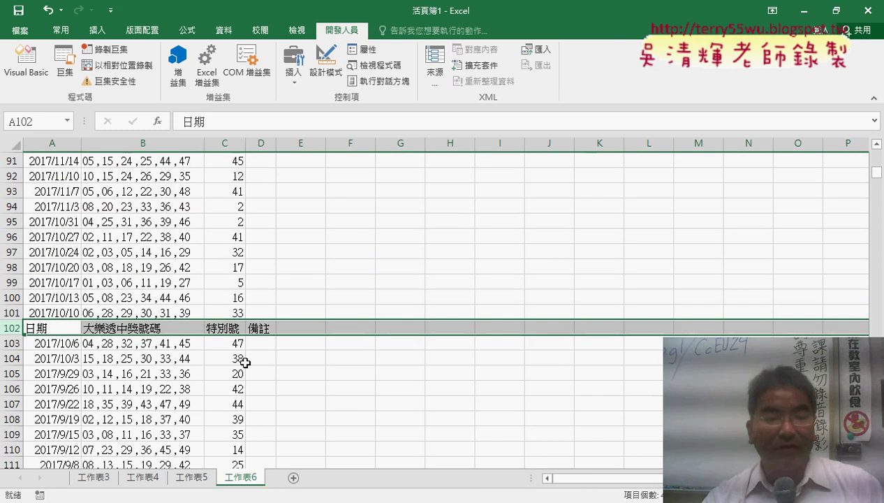
scroll(244, 362, "down", 7)
scroll(244, 363, "down", 6)
scroll(245, 363, "down", 6)
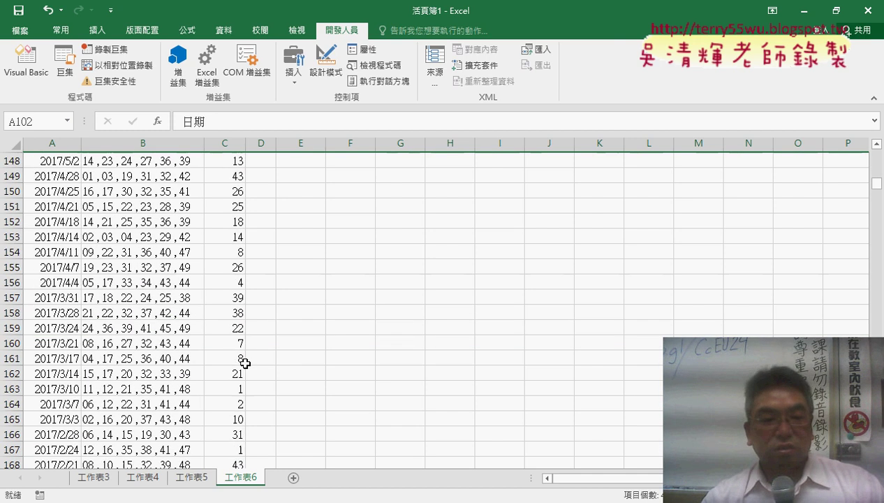
scroll(245, 363, "down", 6)
scroll(242, 361, "down", 6)
scroll(241, 343, "down", 4)
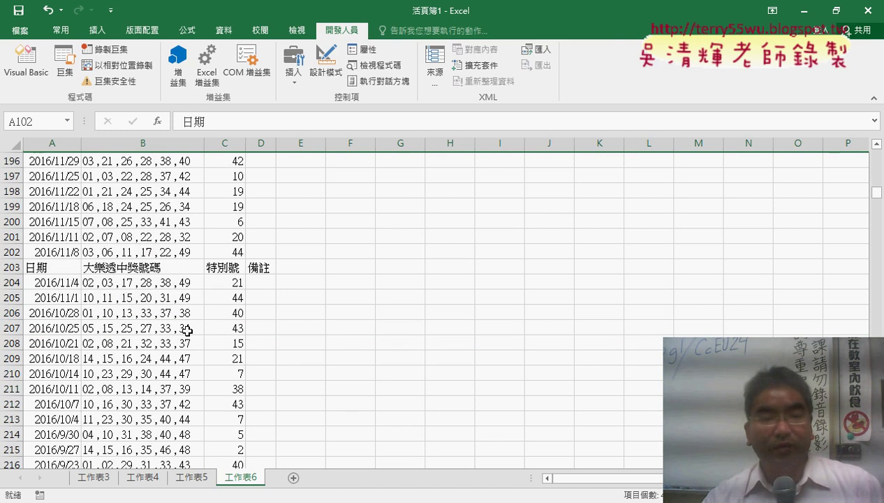
left_click(6, 266)
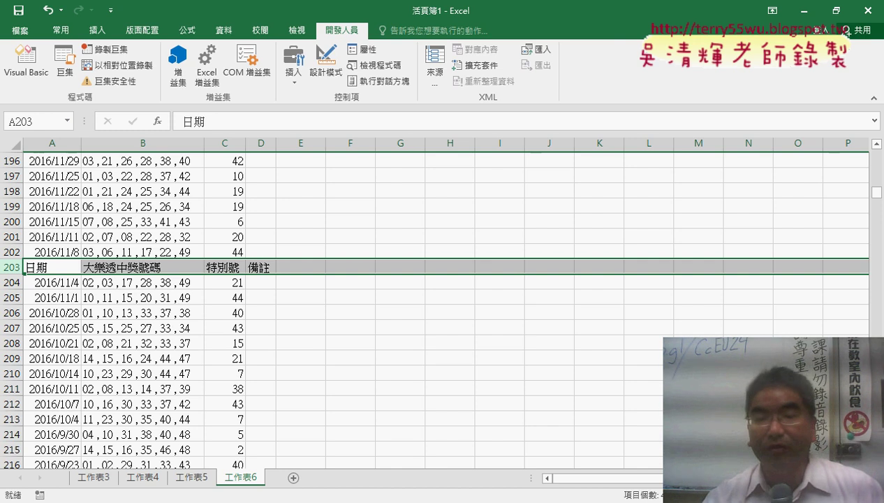
left_click(367, 458)
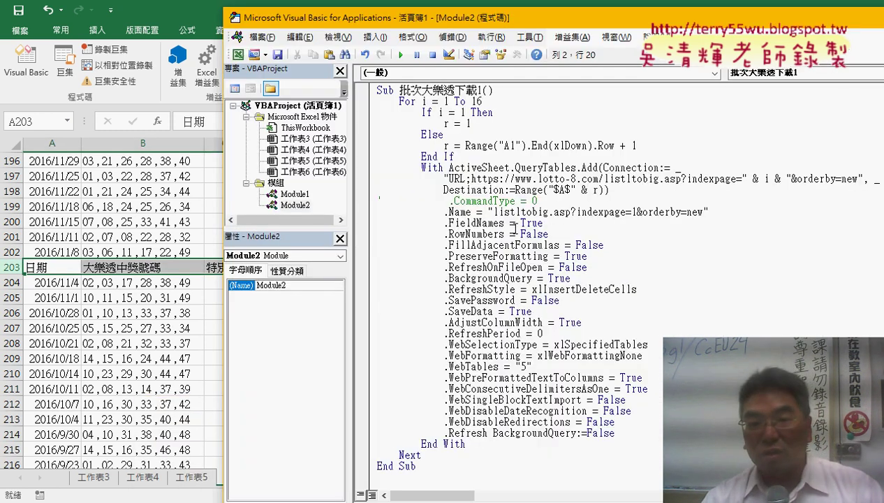
left_click_drag(516, 168, 581, 169)
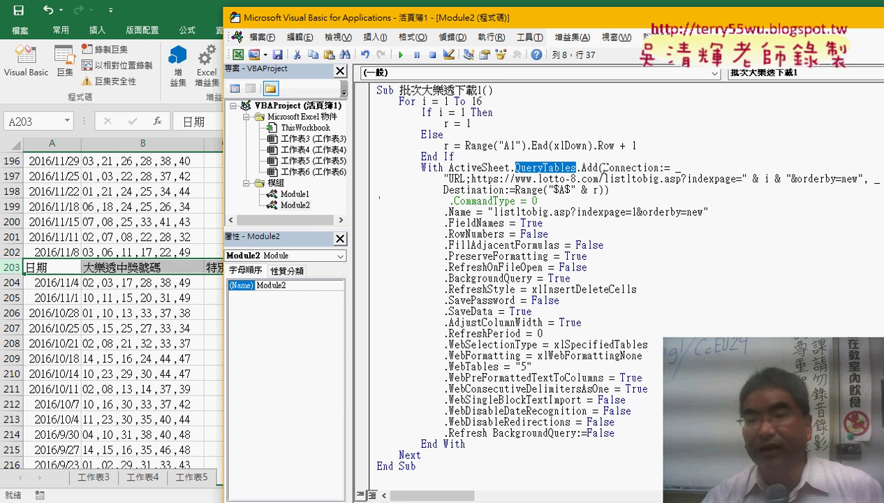
left_click_drag(604, 168, 662, 168)
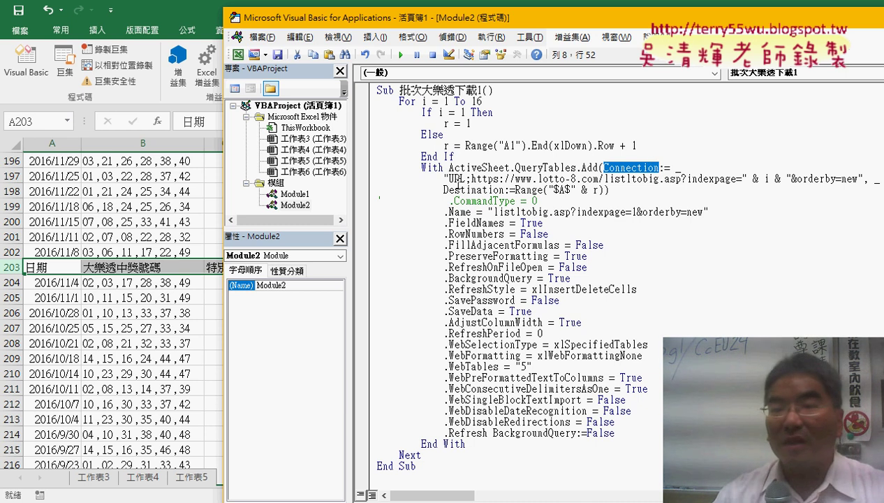
left_click_drag(452, 179, 853, 179)
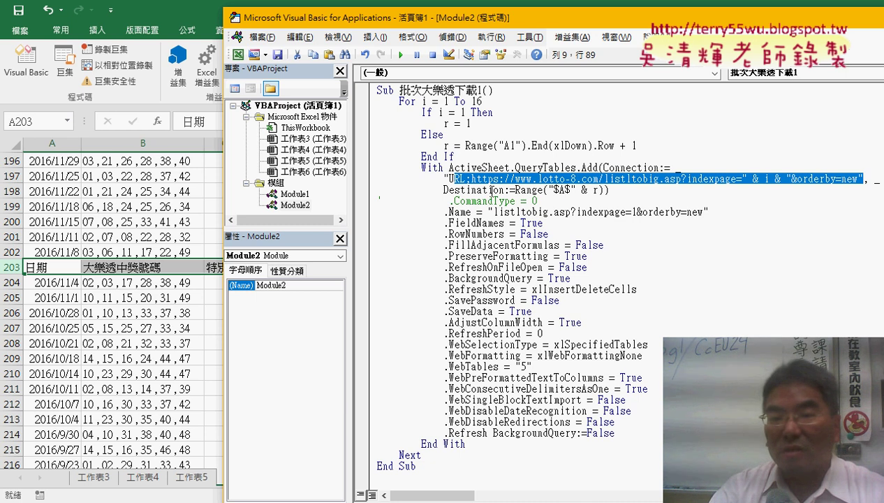
left_click_drag(504, 190, 515, 190)
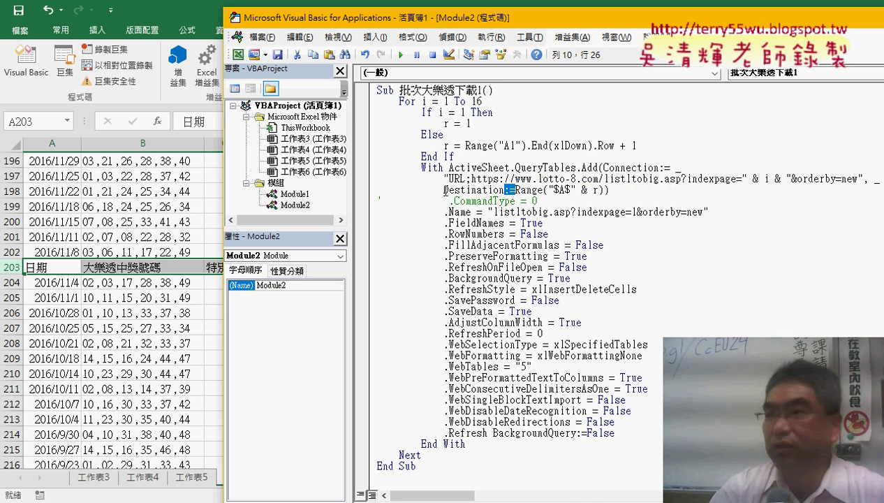
left_click_drag(444, 190, 505, 190)
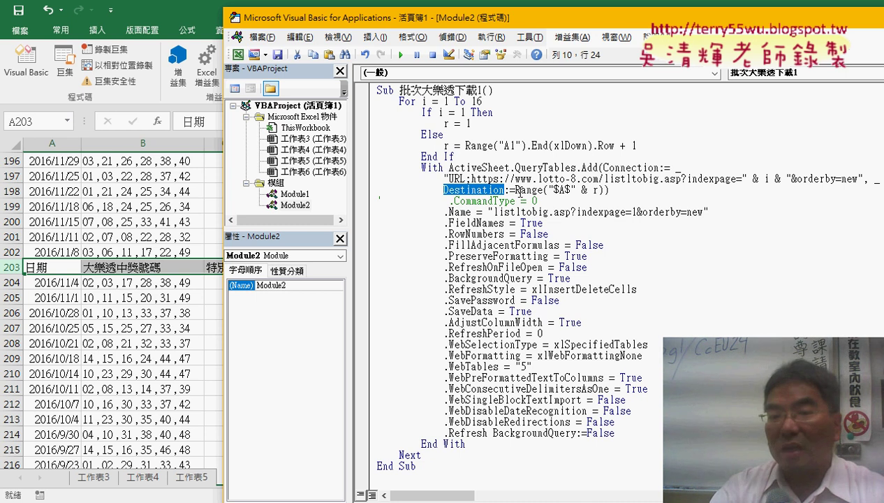
mouse_move(516, 190)
left_mouse_down()
mouse_move(602, 197)
mouse_move(601, 189)
left_mouse_up()
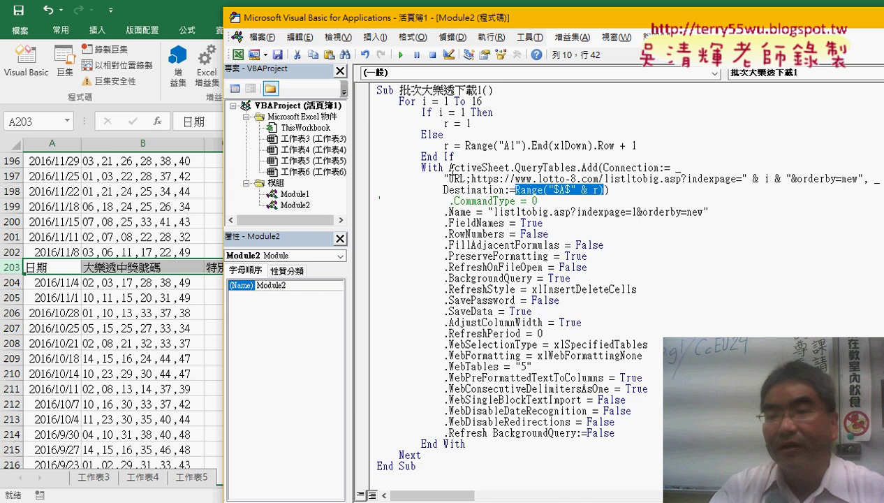
left_click_drag(449, 168, 603, 168)
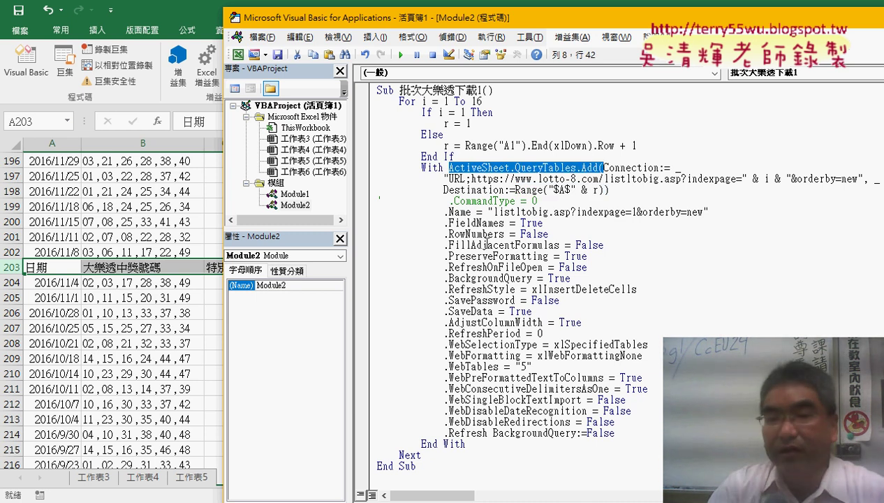
left_click(366, 213)
left_click_drag(365, 203, 362, 347)
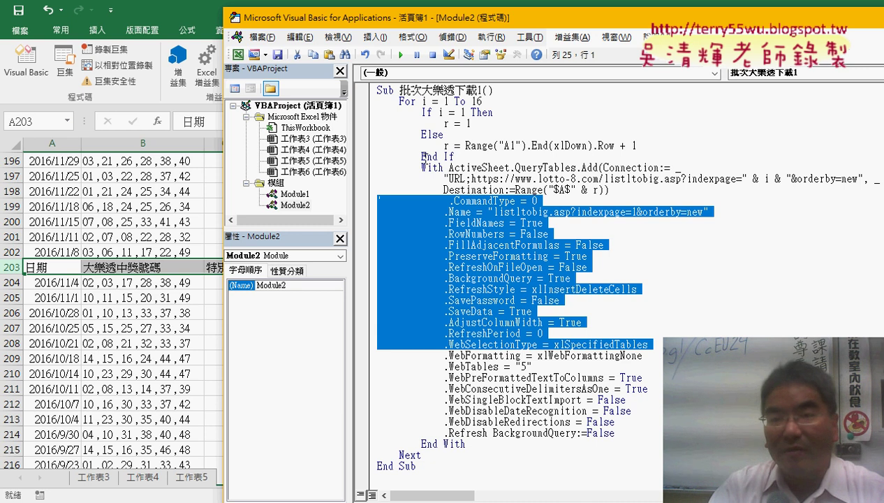
Show the Edit toolbar and comment out the .CommandType through .WebSelectionType lines.
right_click(440, 56)
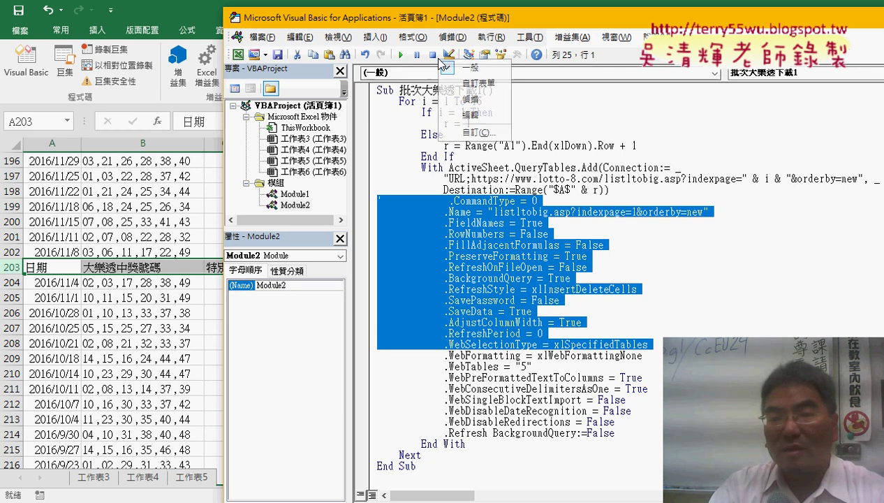
left_click(464, 120)
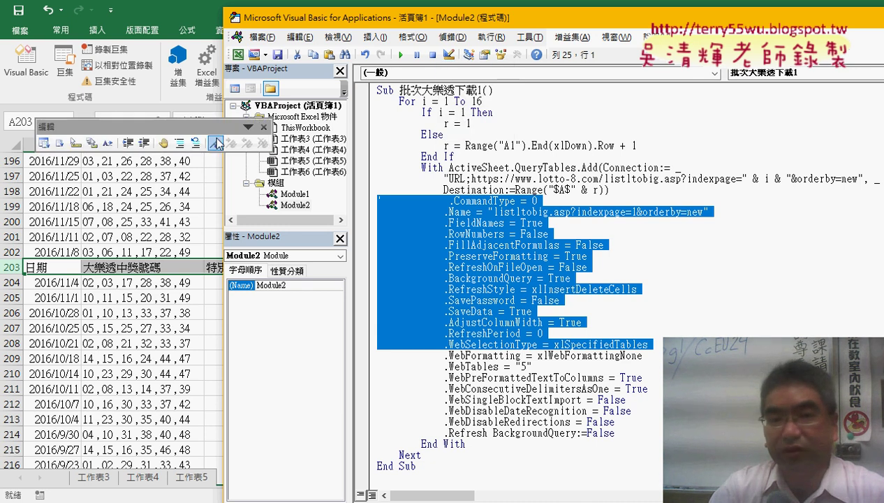
left_click_drag(224, 120, 343, 82)
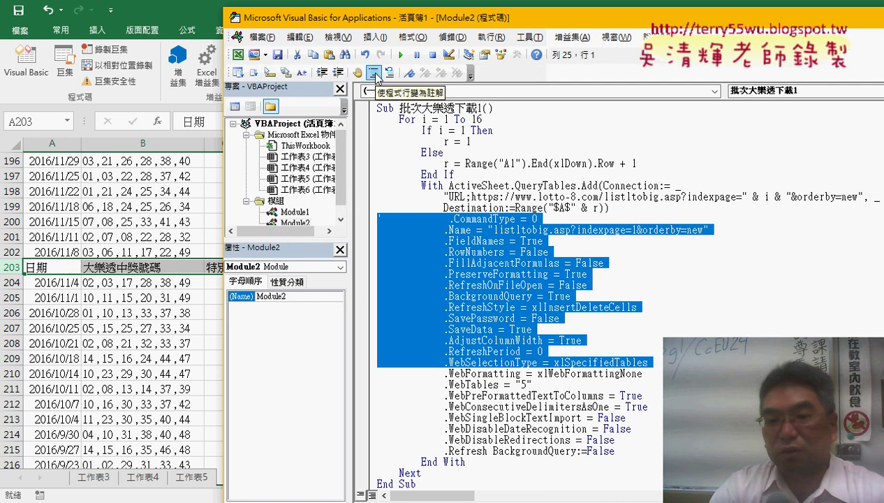
left_click(375, 77)
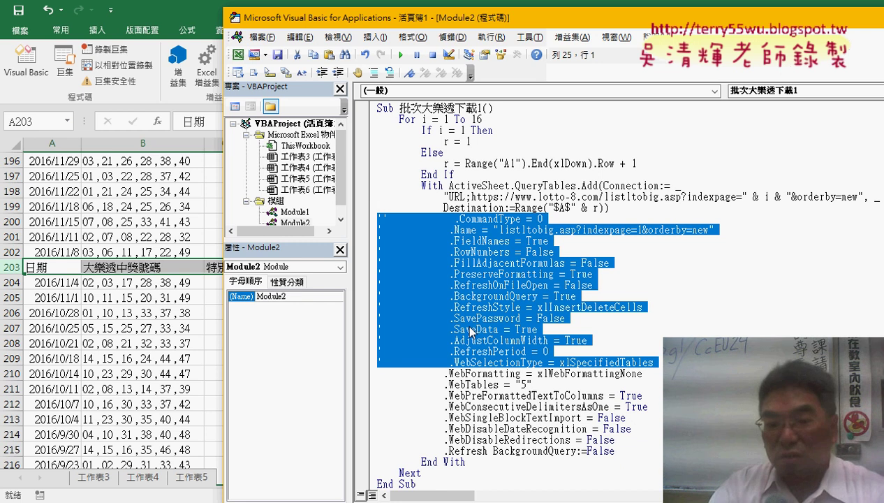
Comment out the five lines from .WebPreFormattedTextToColumns to .WebDisableRedirections.
scroll(472, 332, "down", 1)
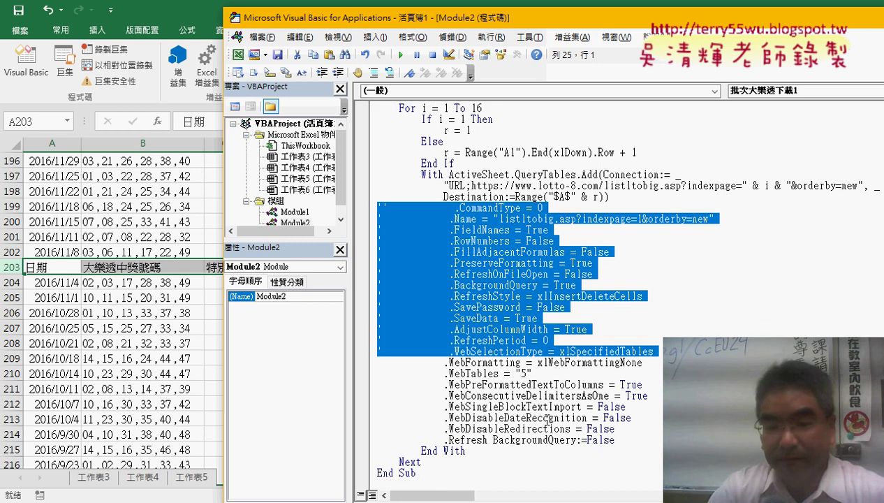
left_click_drag(618, 431, 363, 385)
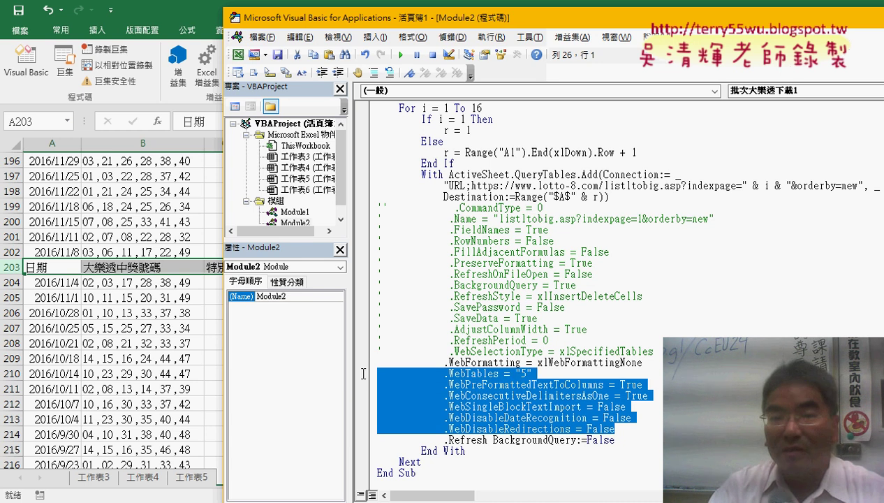
left_click(375, 74)
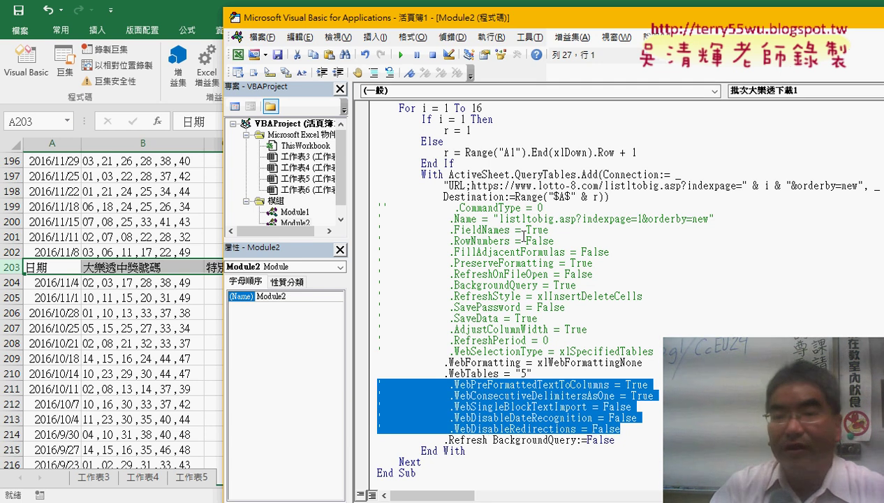
left_click_drag(443, 197, 512, 197)
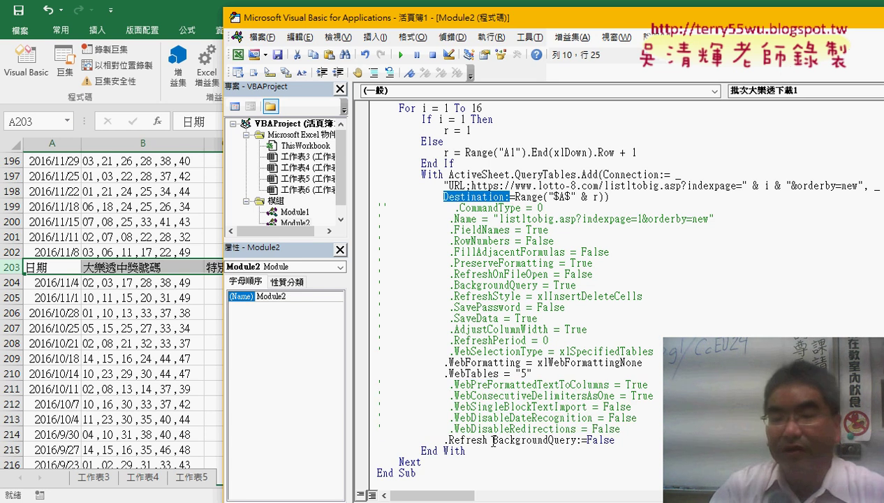
Highlight the macro's .WebFormatting = xlWebFormattingNone setting and the .WebTables value "5".
left_click_drag(444, 362, 520, 363)
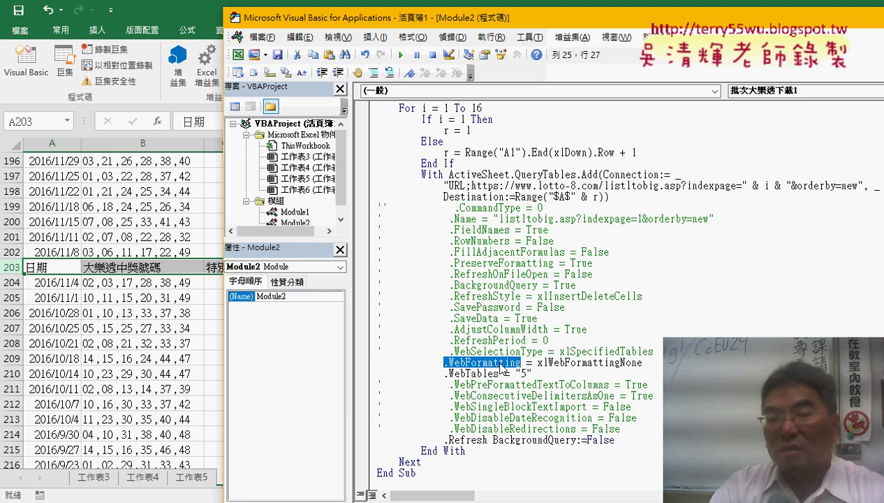
left_click_drag(537, 363, 644, 363)
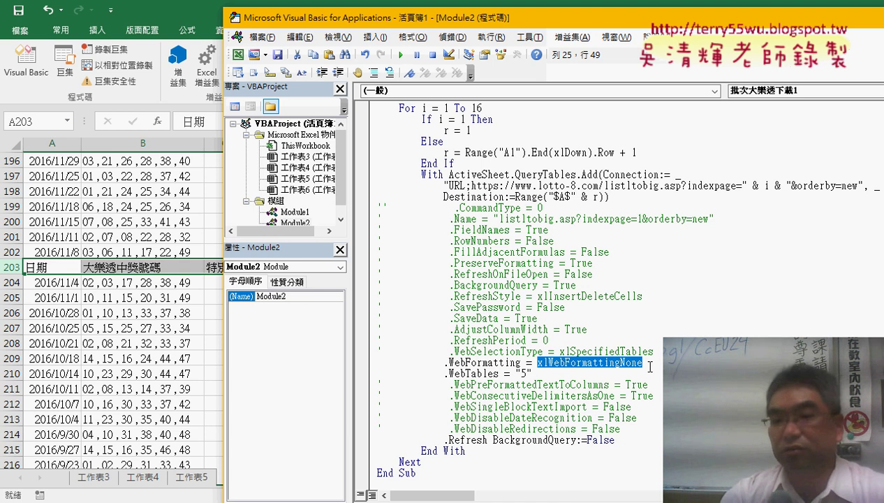
left_click(498, 362)
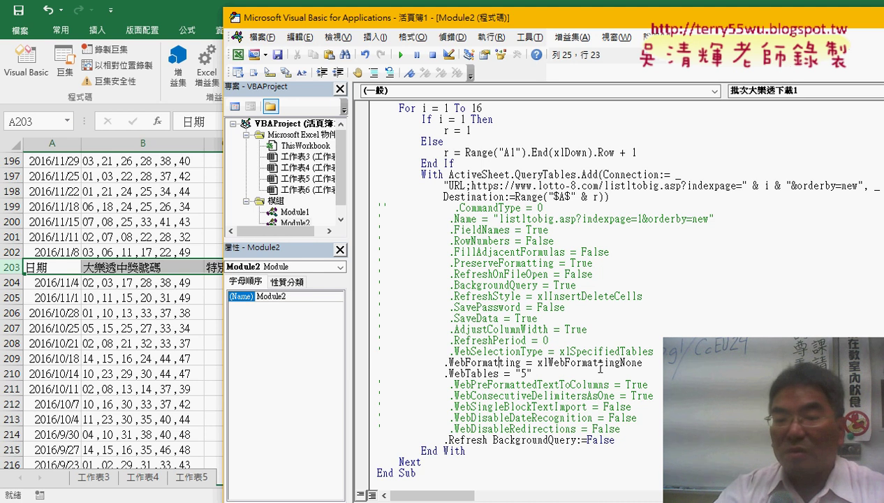
left_click_drag(532, 374, 516, 374)
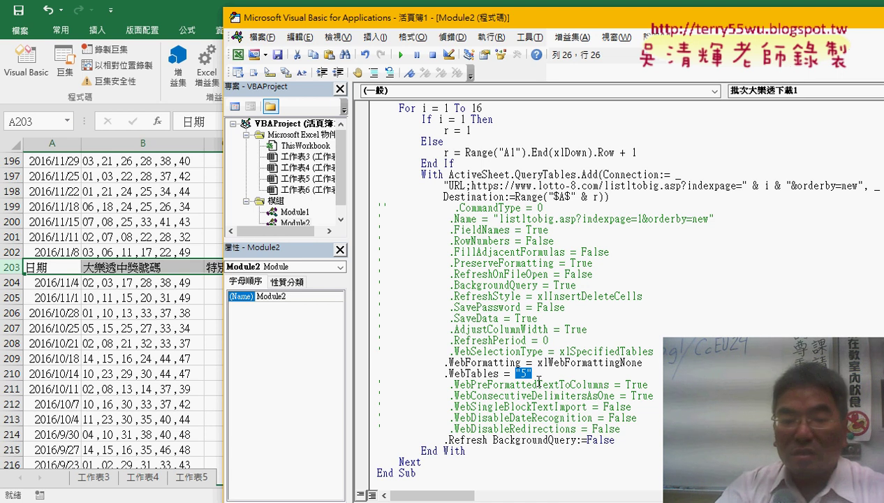
Return to the lotto-8.com 大樂透 results page in Chrome, scrolled to the top.
key("alt+Tab")
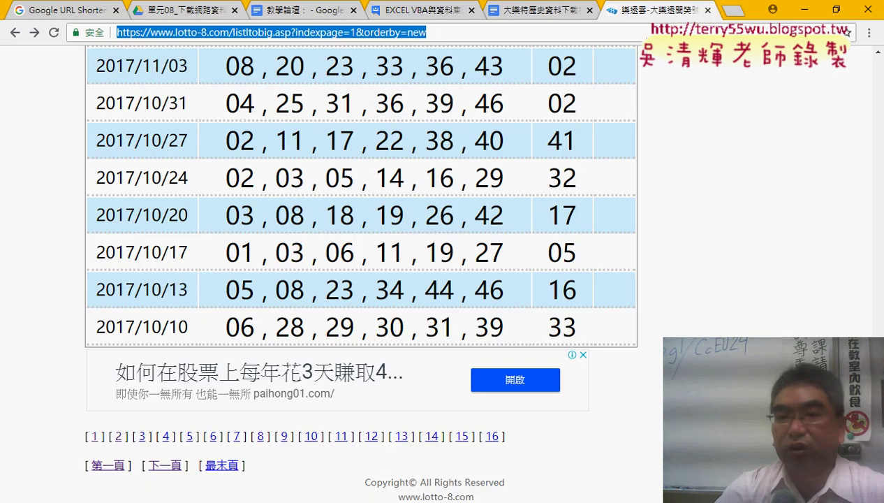
scroll(116, 98, "up", 5)
scroll(115, 98, "up", 10)
scroll(115, 98, "up", 3)
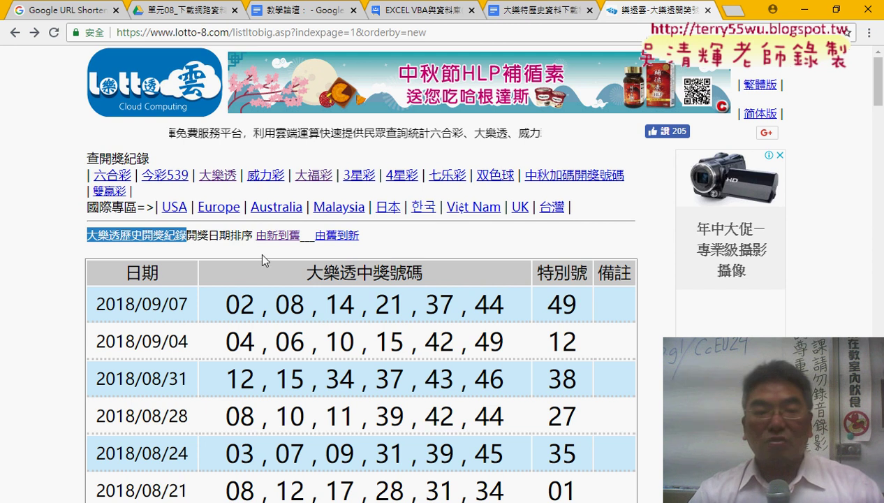
Inspect the results table's 日期 header cell (td.auto-style5) in Chrome's developer tools.
left_click_drag(124, 272, 166, 278)
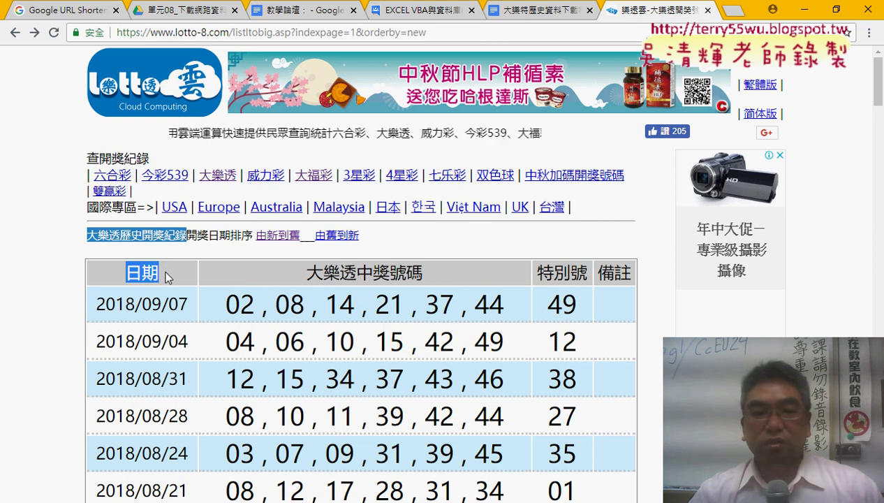
right_click(143, 267)
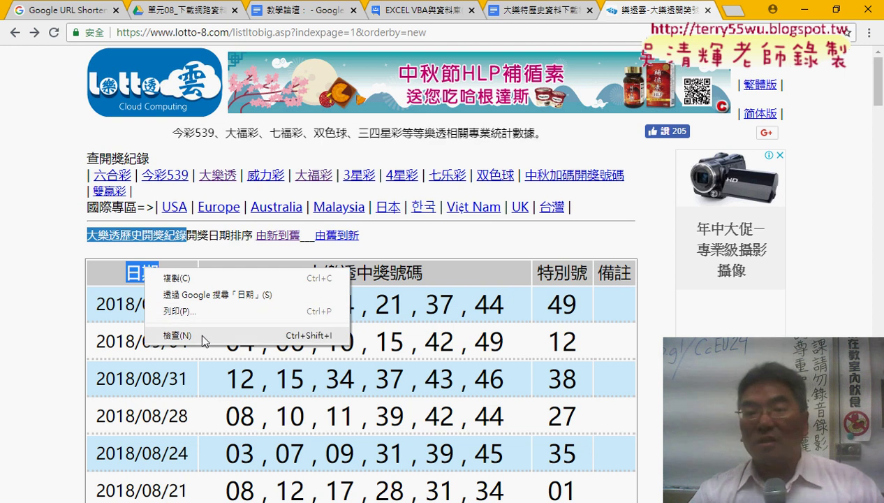
left_click(177, 335)
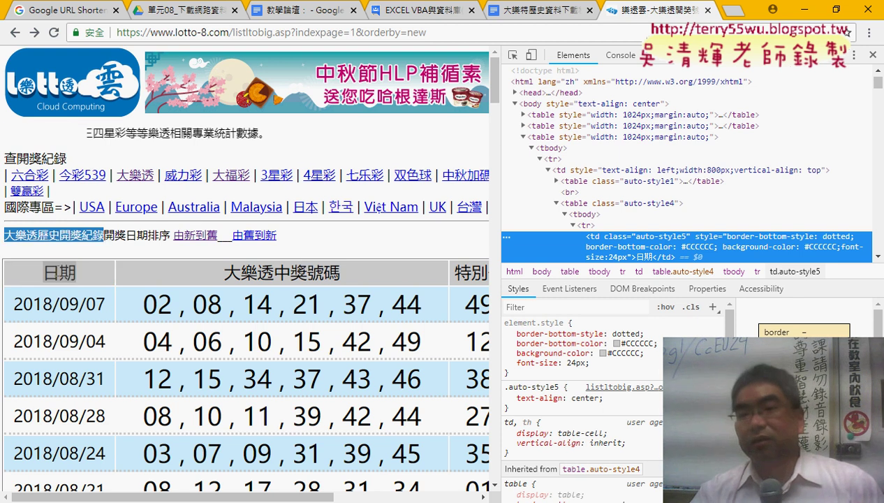
Locate the draw results table element auto-style4, just after the auto-style1 table, in Elements.
right_click(56, 273)
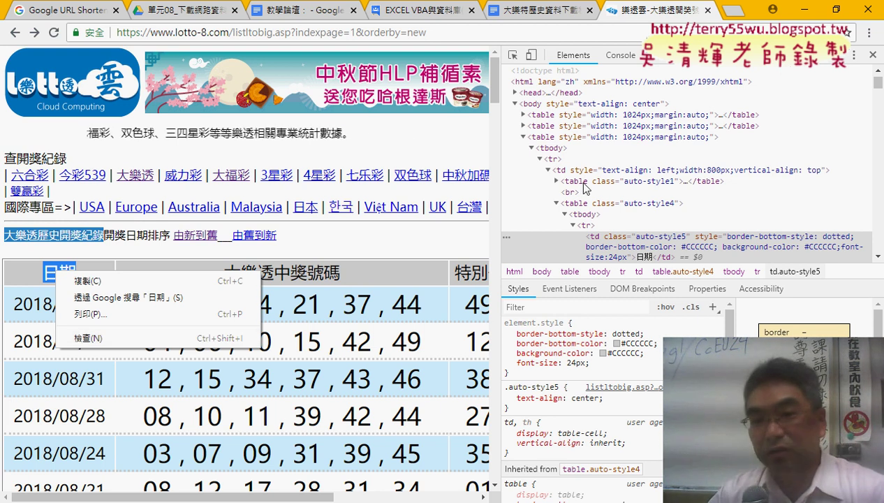
left_click(582, 183)
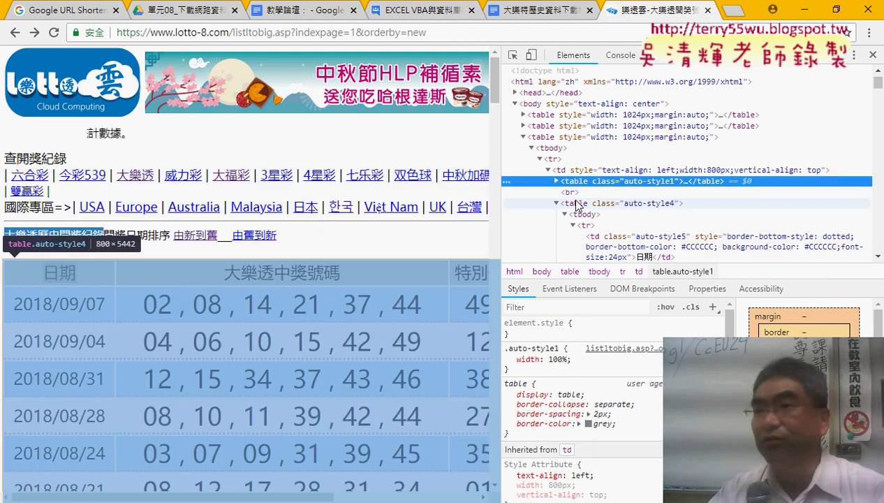
left_click(577, 204)
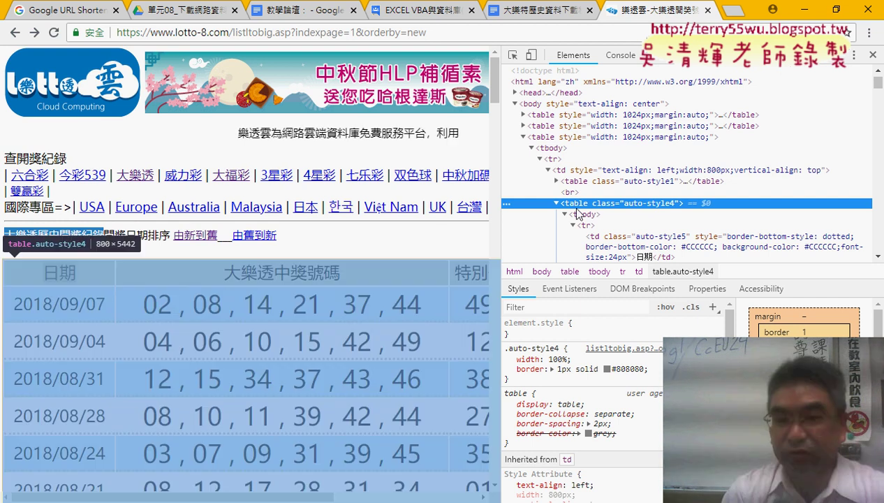
Search the page HTML for "<ta" and step to match 5, the auto-style4 results table.
key("ctrl+f")
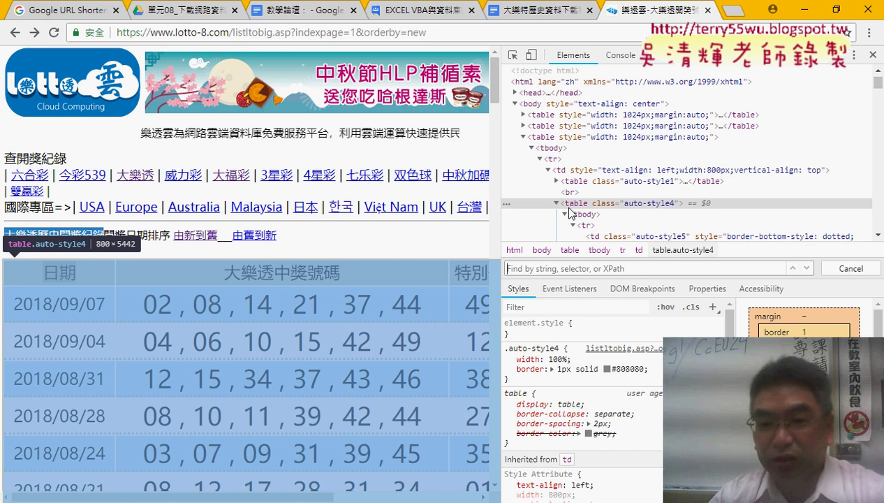
left_click(564, 205)
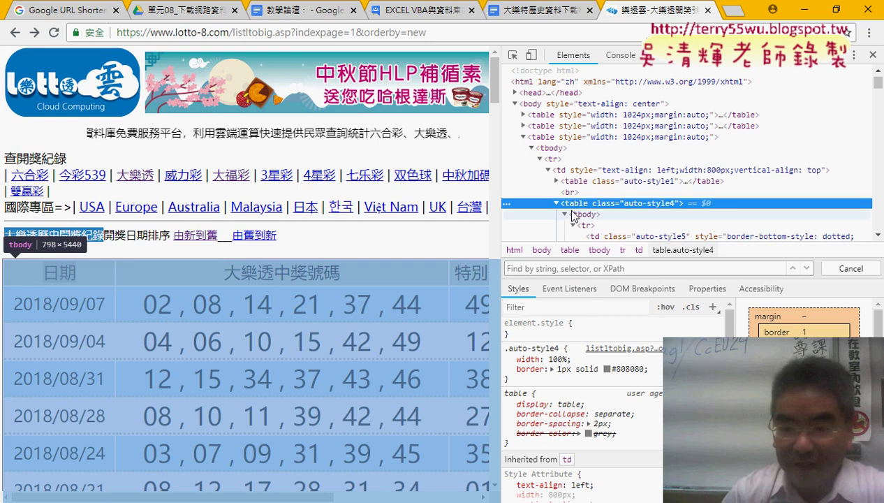
left_click(532, 268)
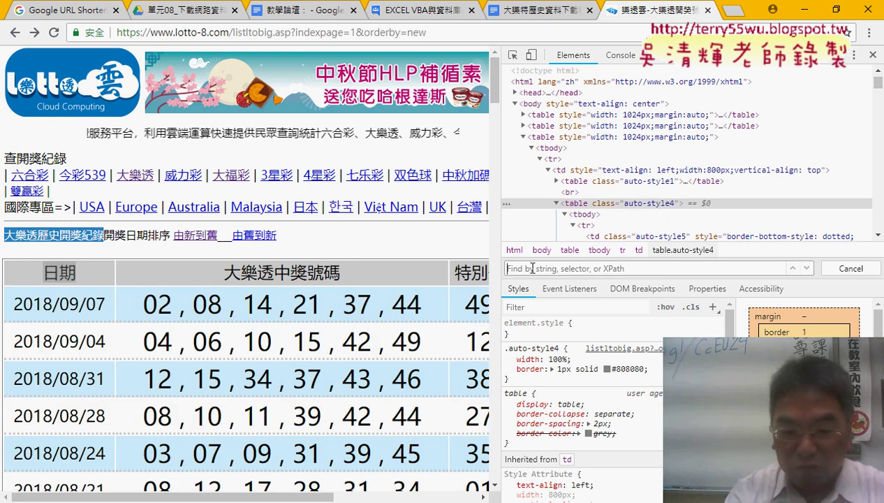
type("<")
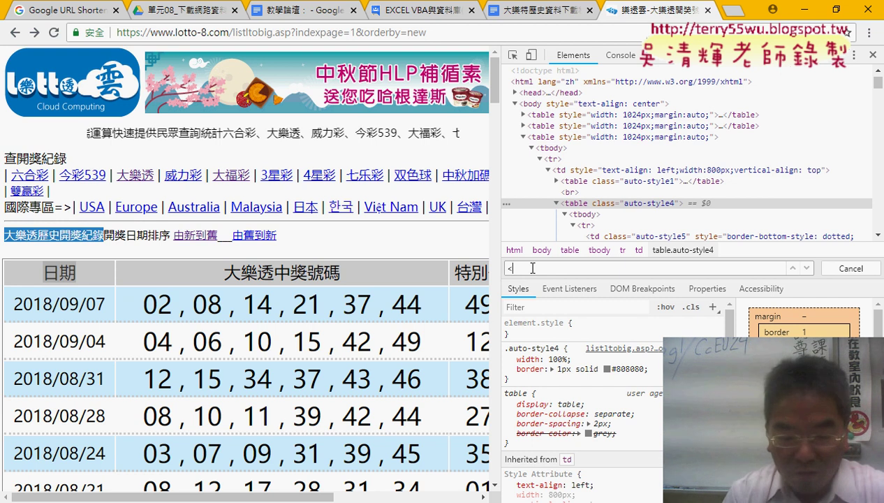
type("table")
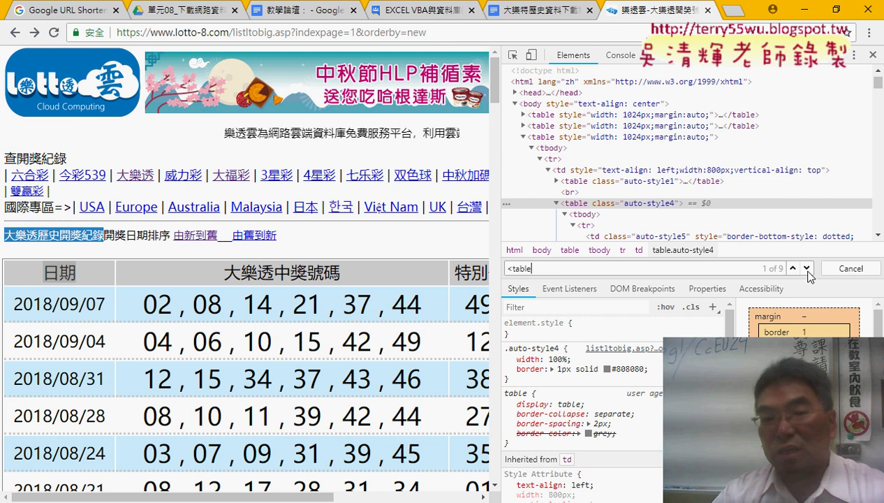
left_click(806, 269)
left_click(806, 269)
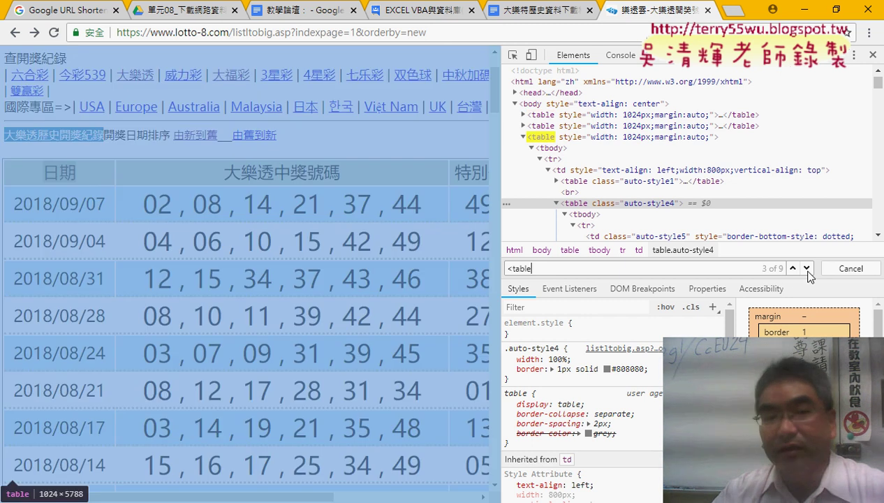
left_click(806, 270)
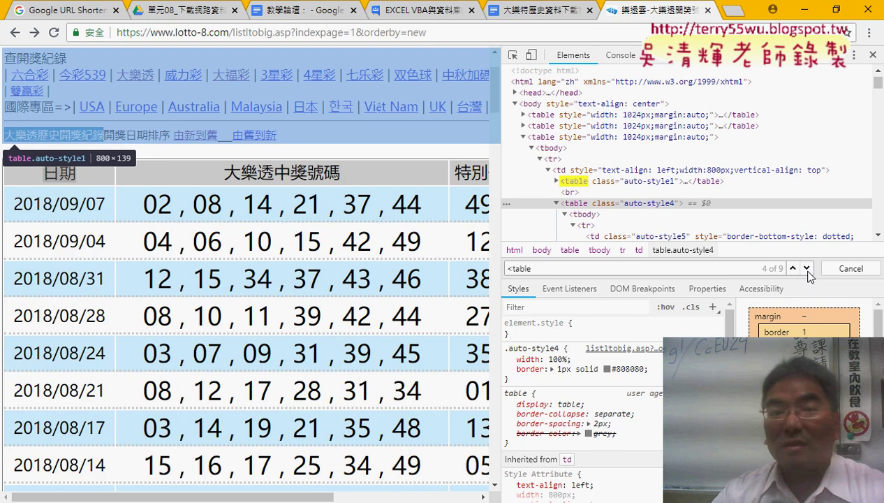
left_click(806, 270)
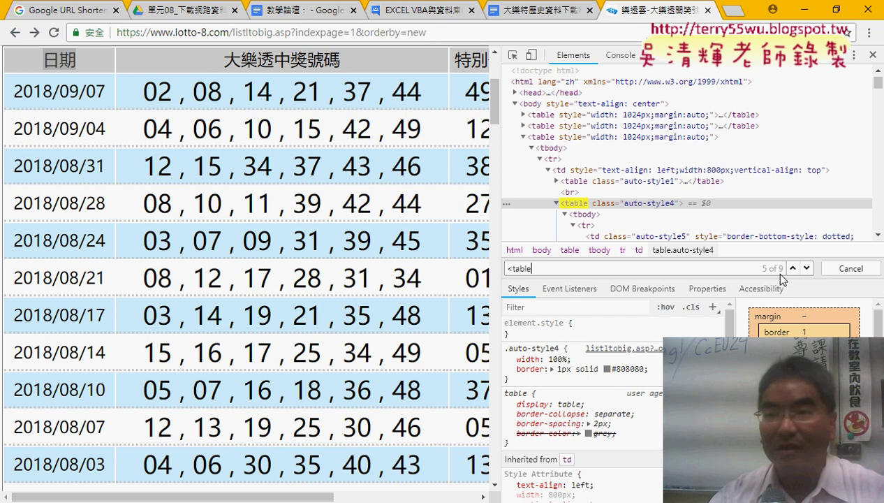
Back in the VBA editor, highlight the For i = 1 To 16 loop and start-row If block.
left_click(872, 55)
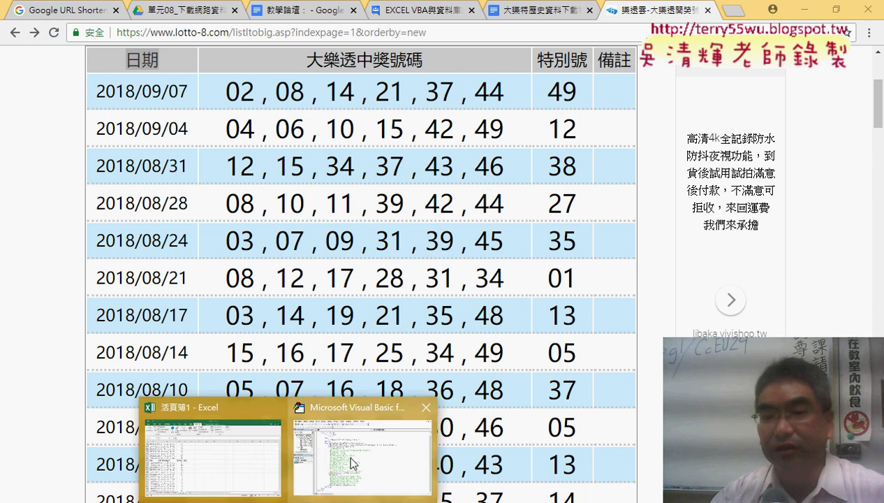
left_click(353, 454)
left_click(528, 252)
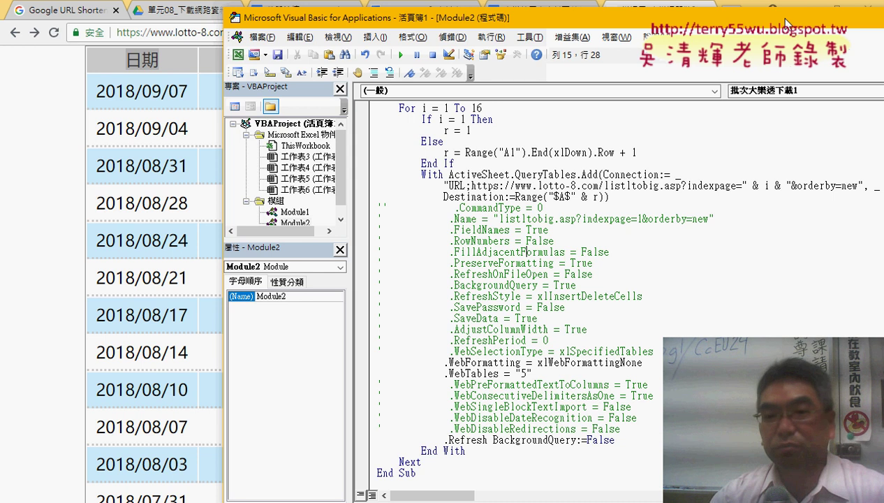
mouse_move(752, 26)
left_mouse_down()
mouse_move(746, 73)
mouse_move(725, 43)
left_mouse_up()
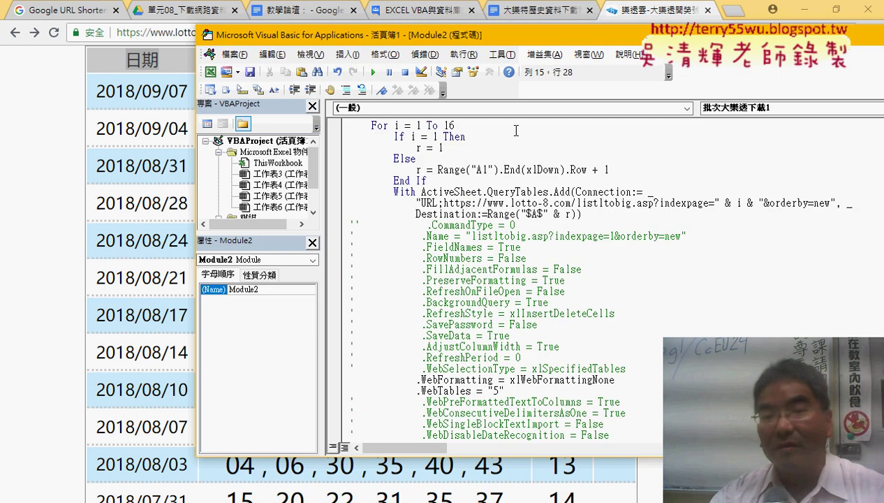
left_click_drag(456, 126, 352, 125)
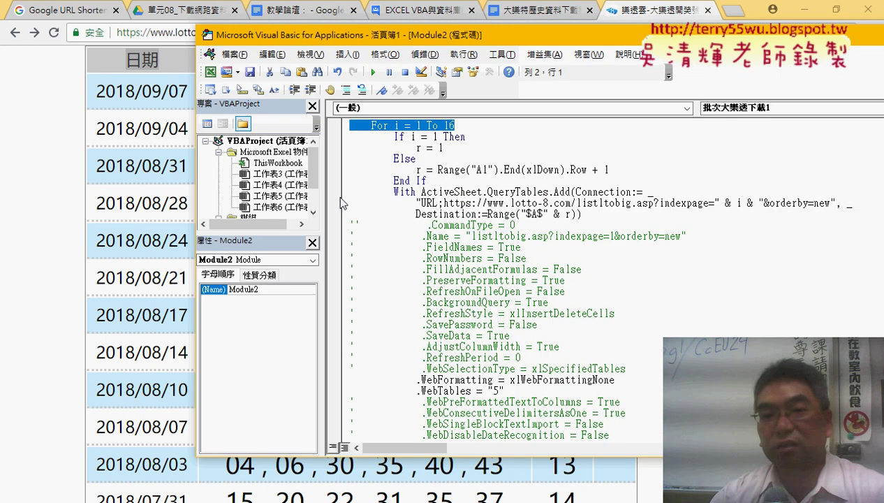
left_click_drag(433, 180, 350, 136)
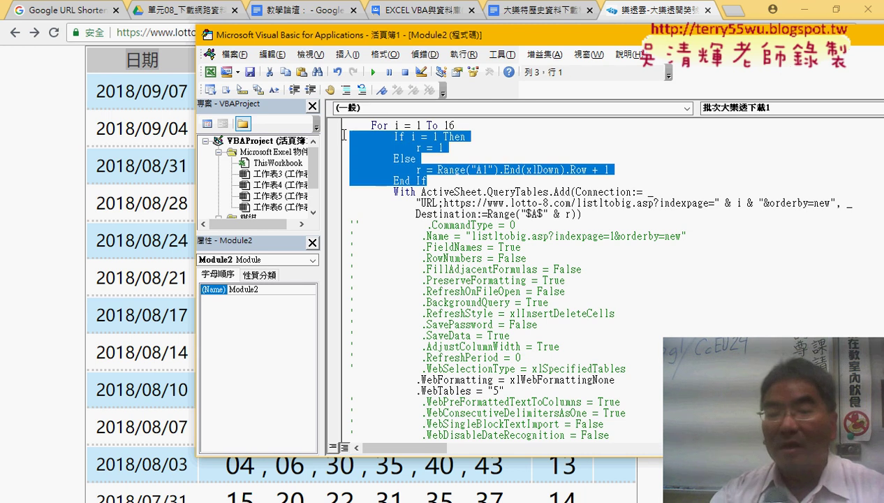
scroll(546, 296, "down", 1)
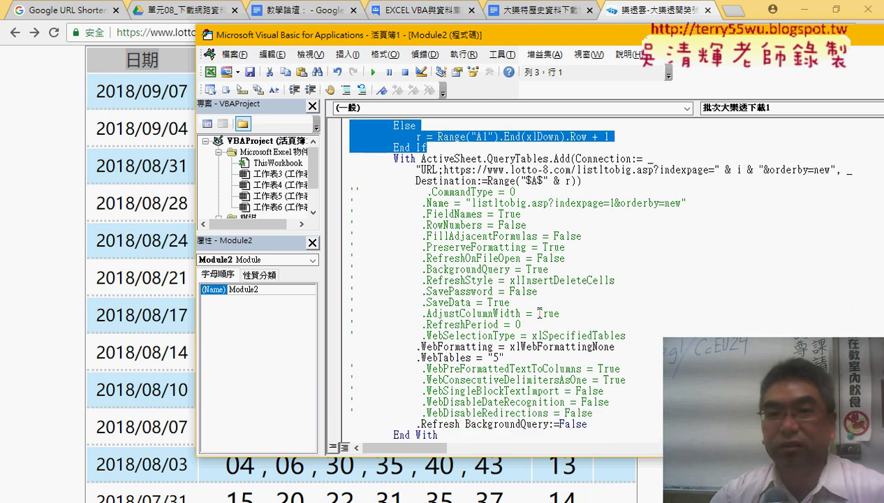
Review the query property, WebFormatting, WebTables 5 and Refresh lines, then add blank sheet 工作表7.
left_click(804, 16)
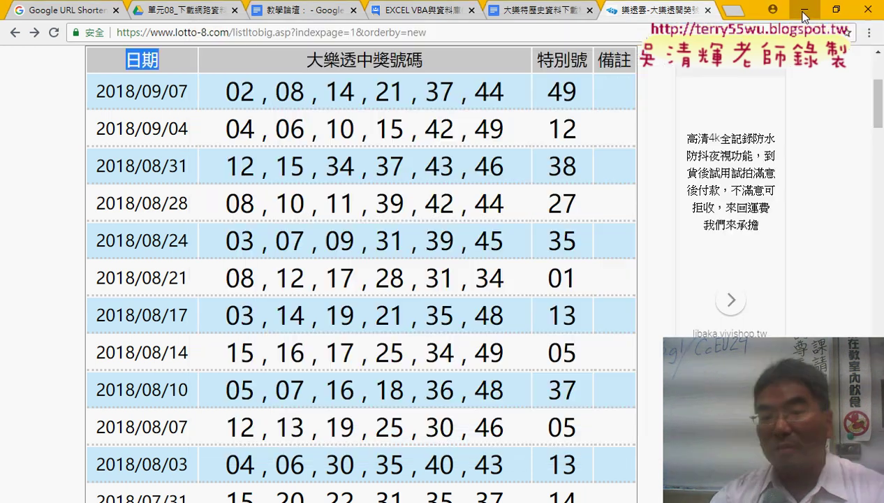
left_click(804, 15)
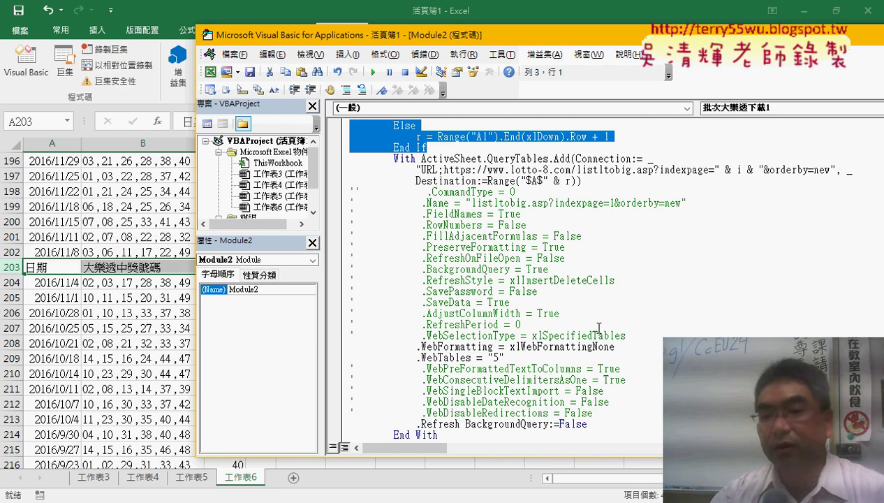
left_click_drag(625, 335, 343, 191)
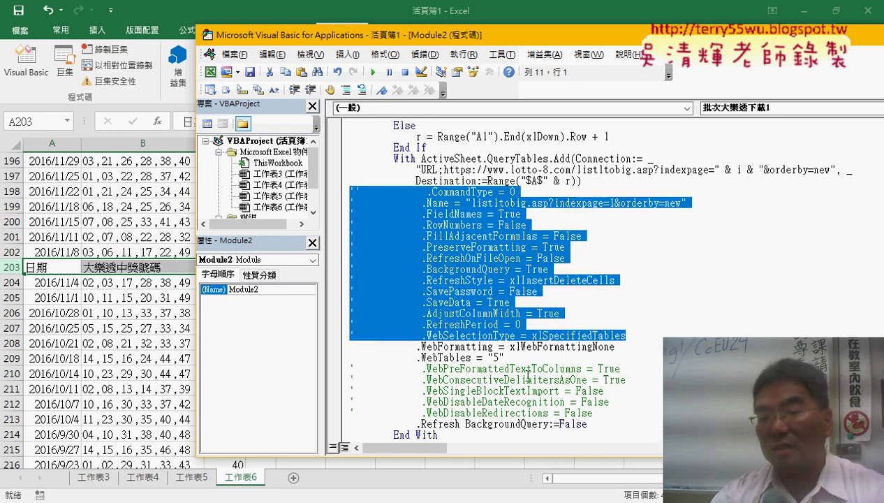
left_click_drag(502, 357, 336, 343)
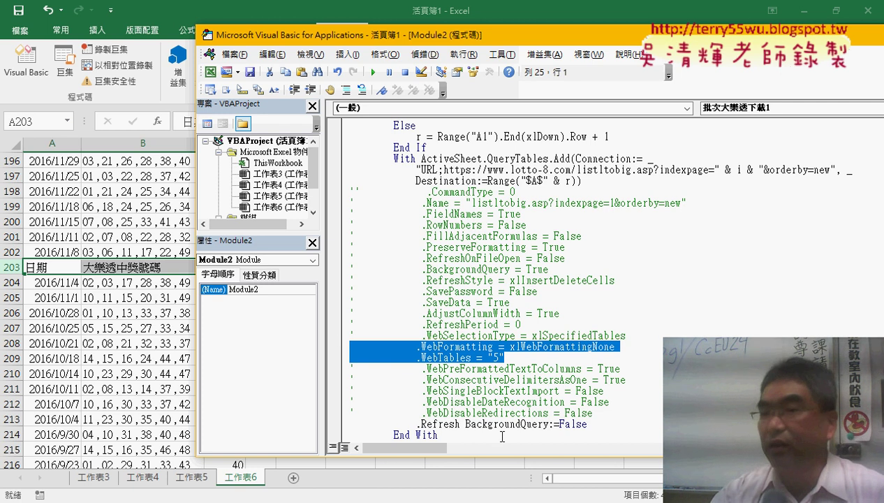
left_click_drag(590, 424, 348, 424)
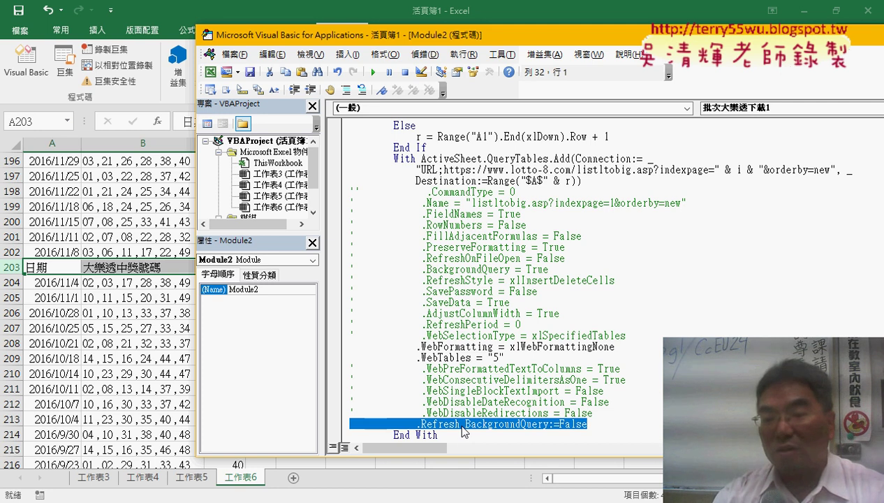
left_click(537, 343)
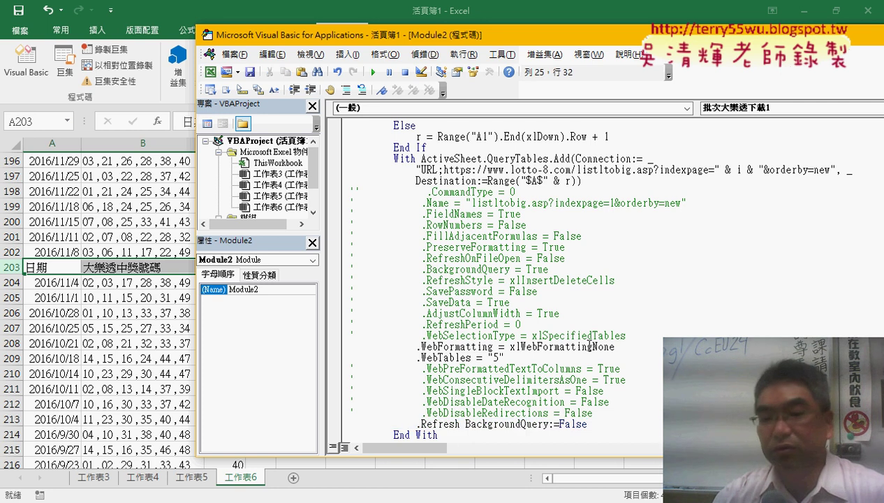
left_click_drag(506, 357, 399, 357)
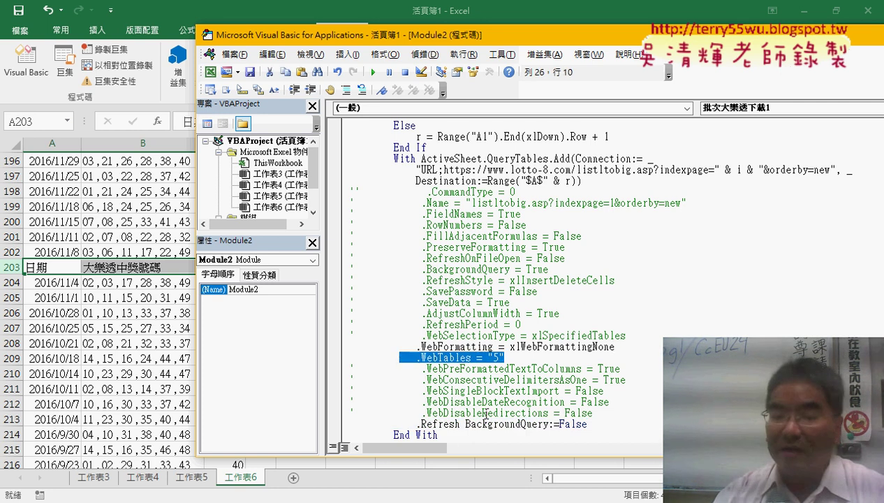
left_click(294, 478)
Run 批次大樂透下載1 so 工作表7 fills with 大樂透 draws starting from 2018/9/7.
left_click(363, 419)
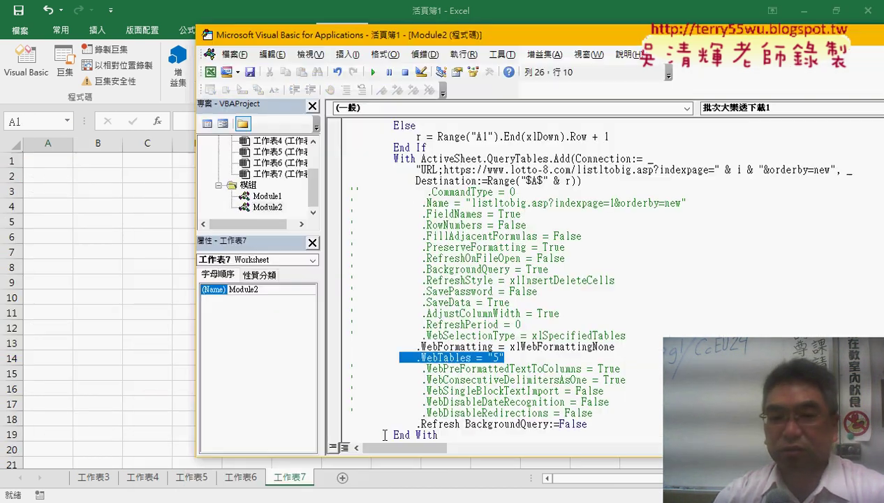
left_click(373, 72)
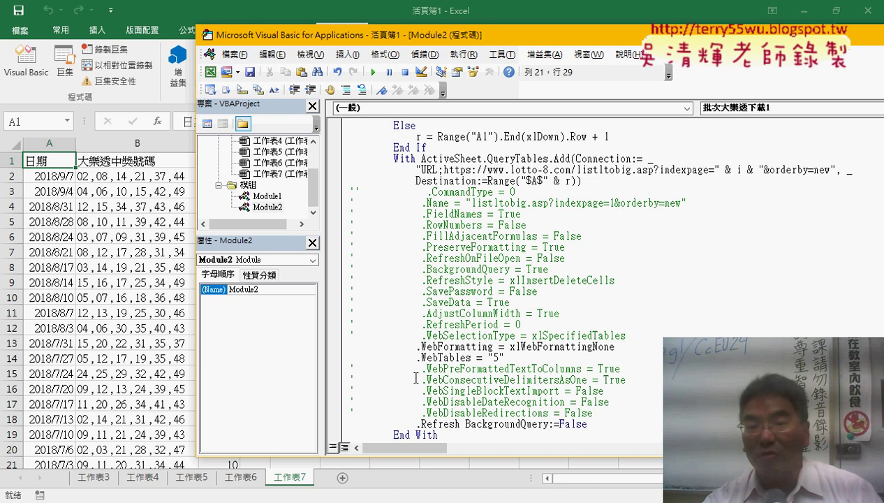
left_click_drag(626, 335, 333, 198)
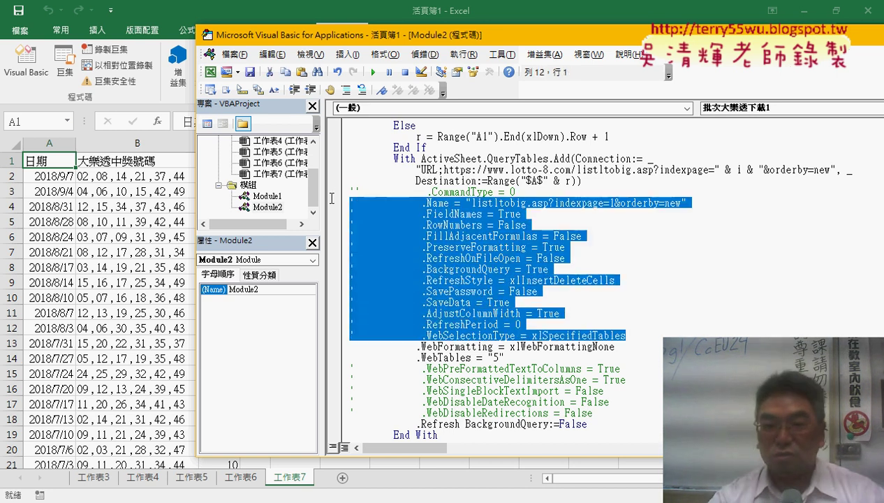
Delete the commented .CommandType–.WebSelectionType and five .Web… option lines from the With block.
key("Delete")
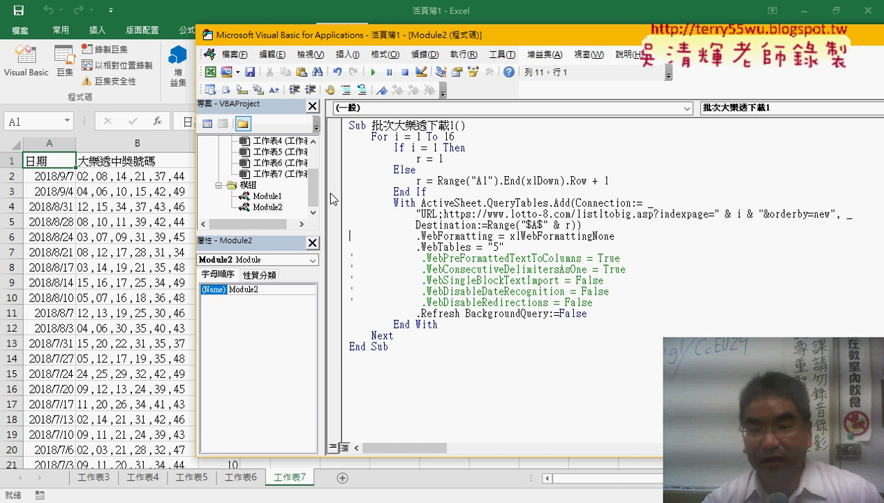
left_click_drag(600, 303, 330, 258)
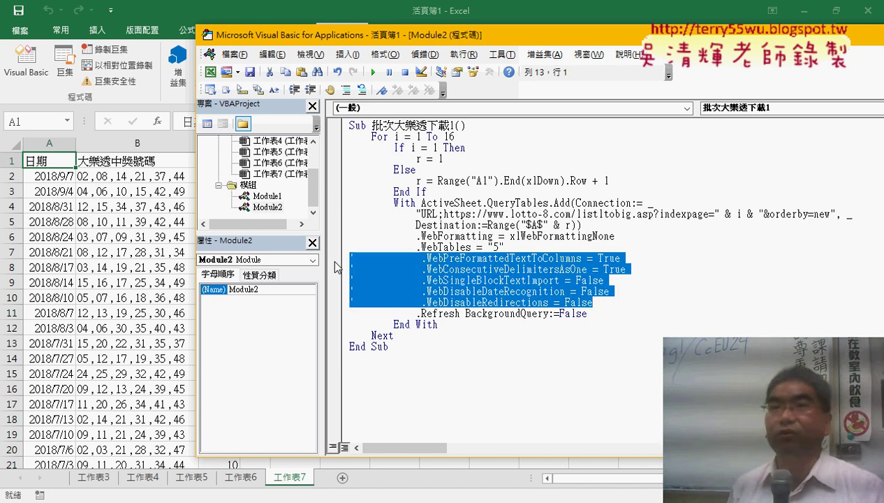
key("Delete")
key("Delete")
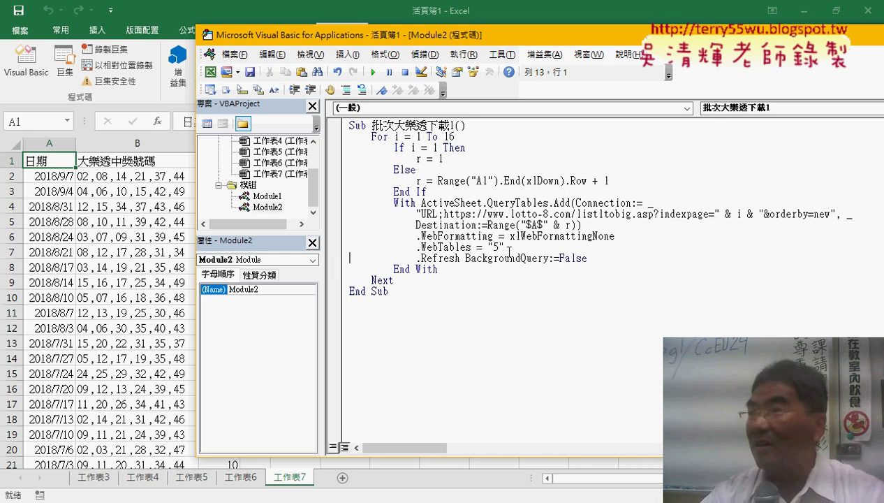
left_click_drag(587, 258, 333, 241)
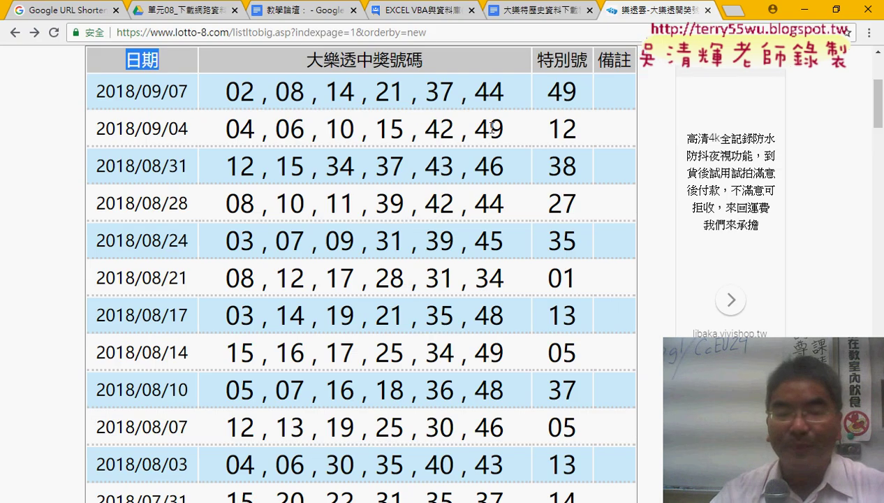
In the Google Docs notes, select the Public Sub 刪除列() code under 2.VBA程式碼.
left_click(537, 10)
scroll(552, 231, "down", 1)
scroll(562, 314, "down", 4)
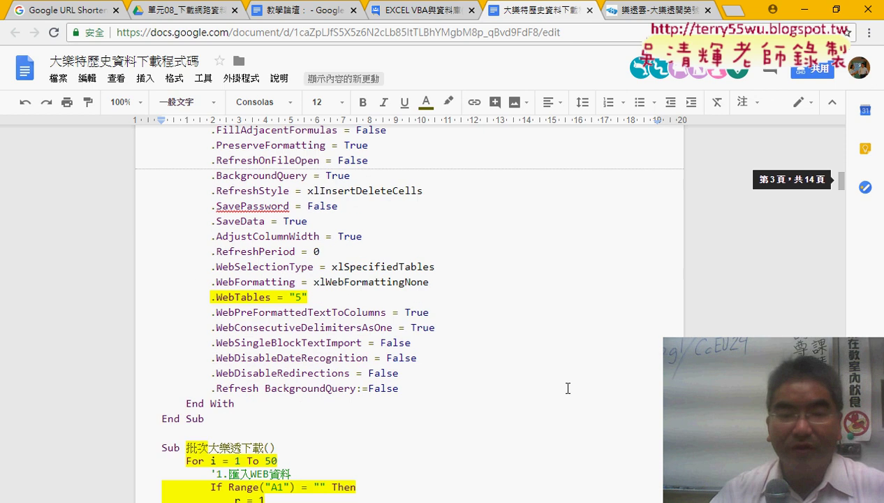
scroll(568, 388, "down", 3)
scroll(568, 387, "down", 4)
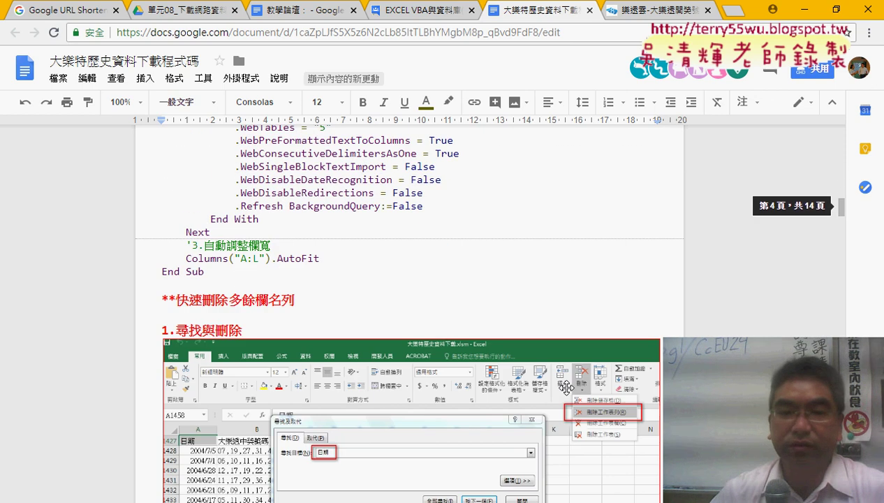
scroll(566, 388, "down", 2)
scroll(566, 387, "down", 4)
scroll(567, 388, "down", 1)
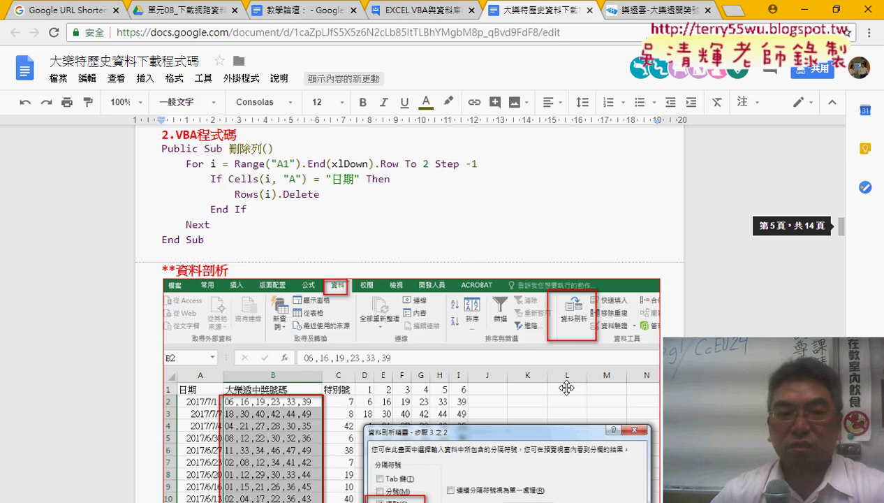
left_click_drag(231, 240, 145, 151)
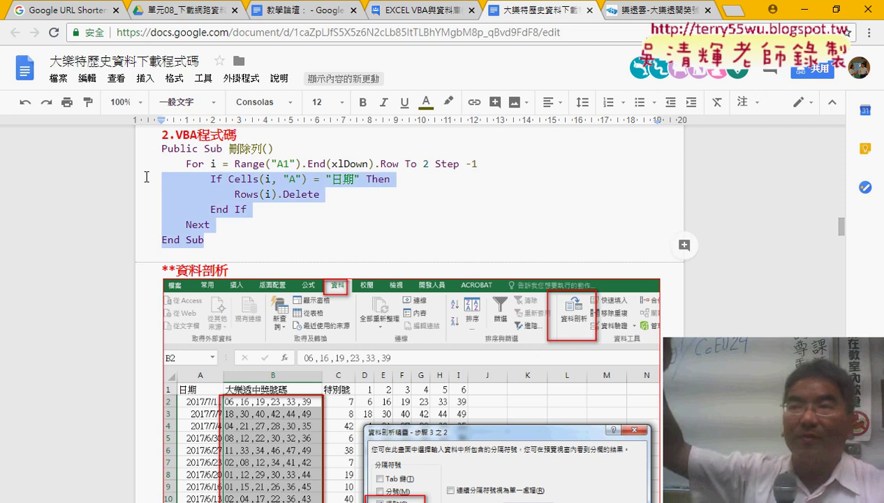